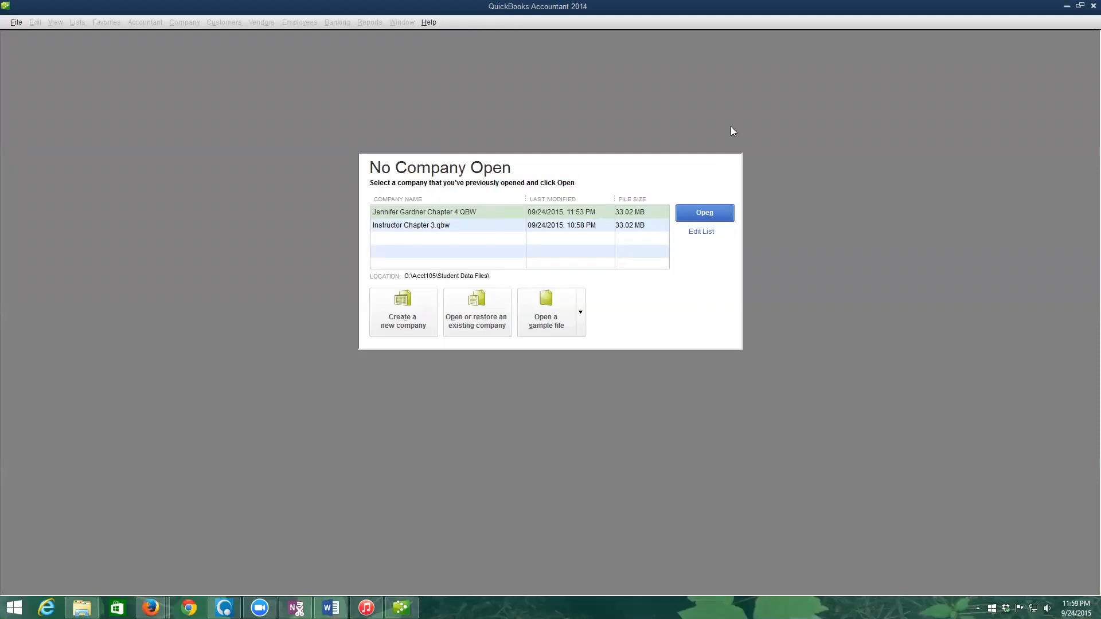
- Minimize QuickBooks Accountant 2014, with no company open, to show the Windows desktop
click(1067, 8)
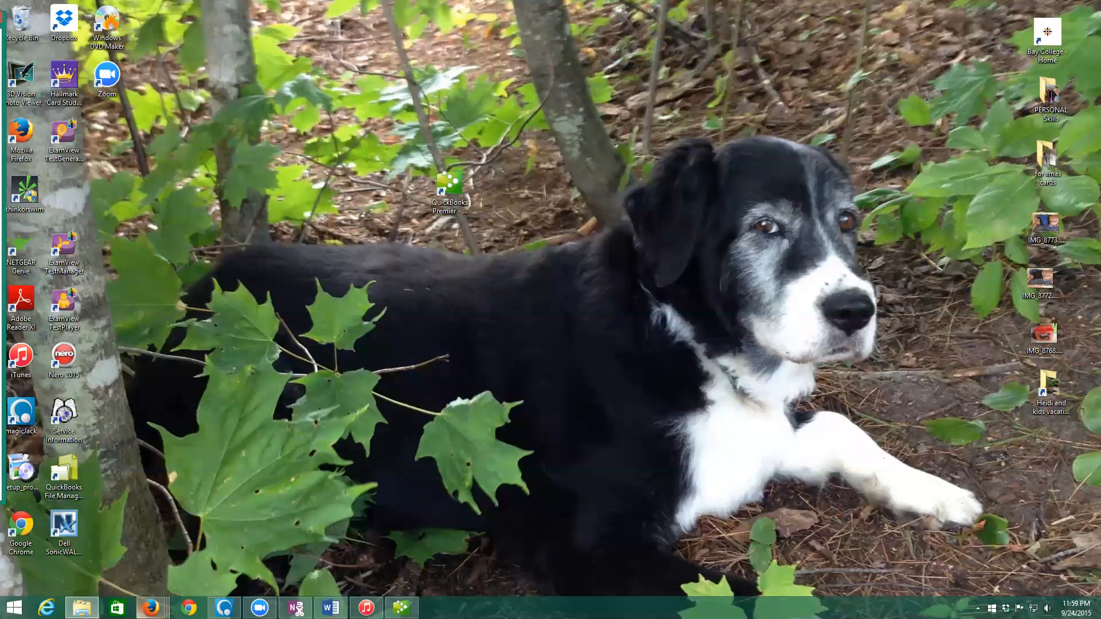
- Bring the Blackboard course page to the front in Firefox and scroll to 'Clean Project File to Start Chapter 4'
click(152, 608)
click(93, 563)
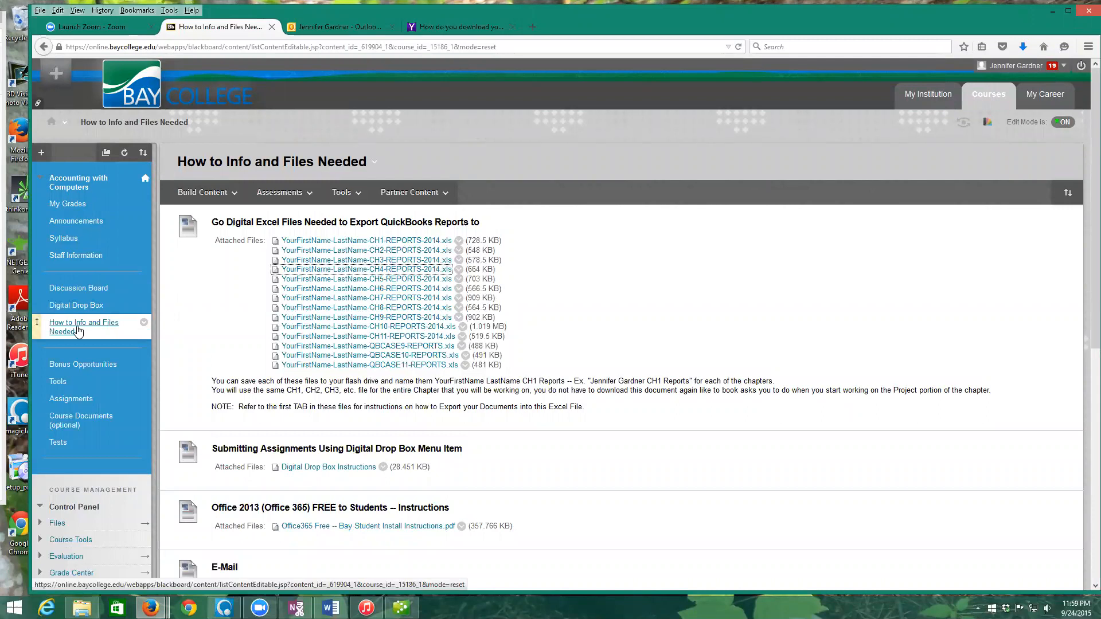
scroll(729, 288, down, 6)
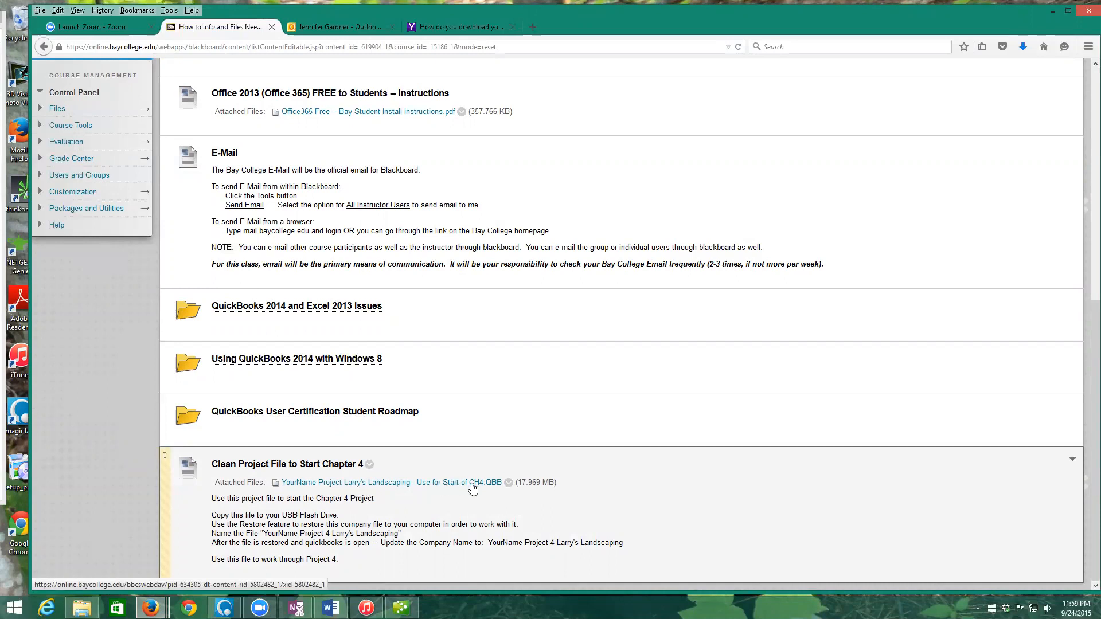
- Save the 'YourName Project Larry's Landscaping - Use for Start of CH4' QBB file to the computer
click(508, 485)
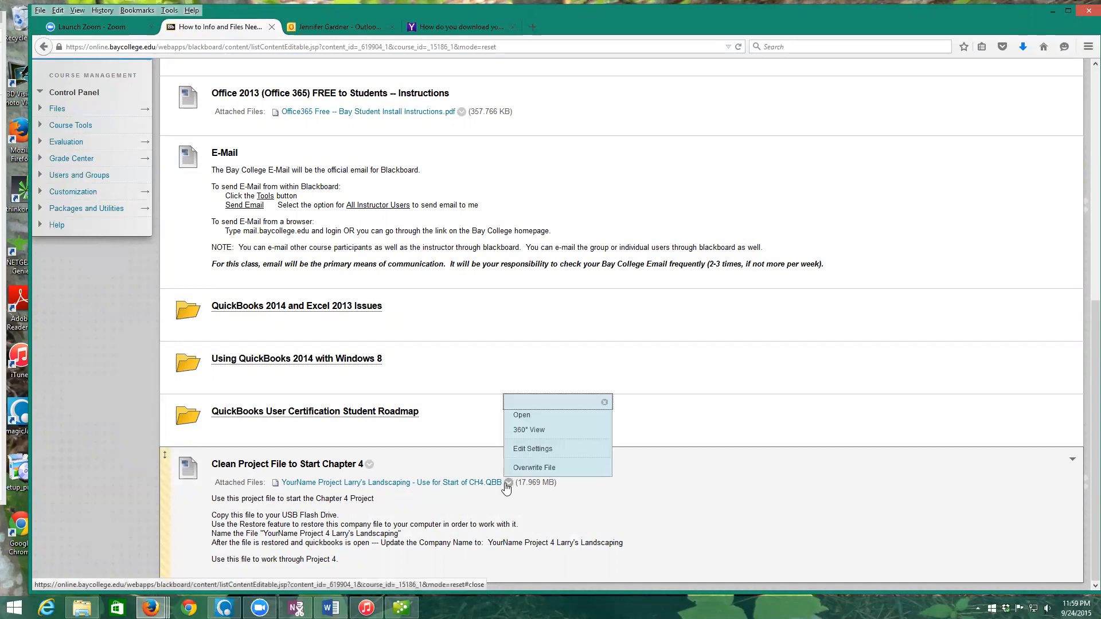
click(448, 487)
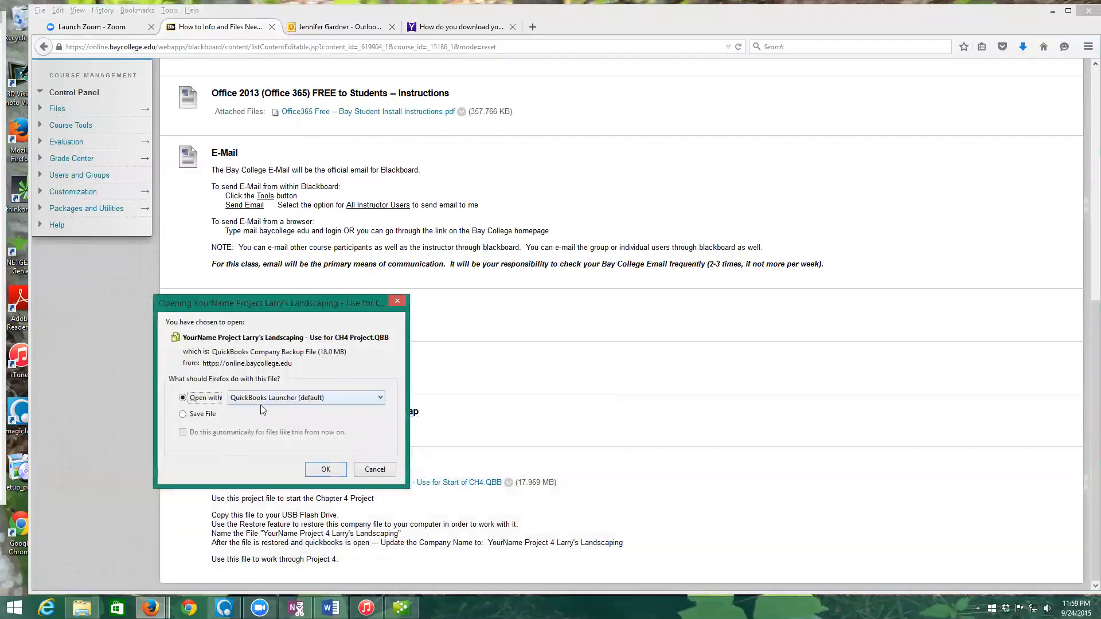
click(198, 418)
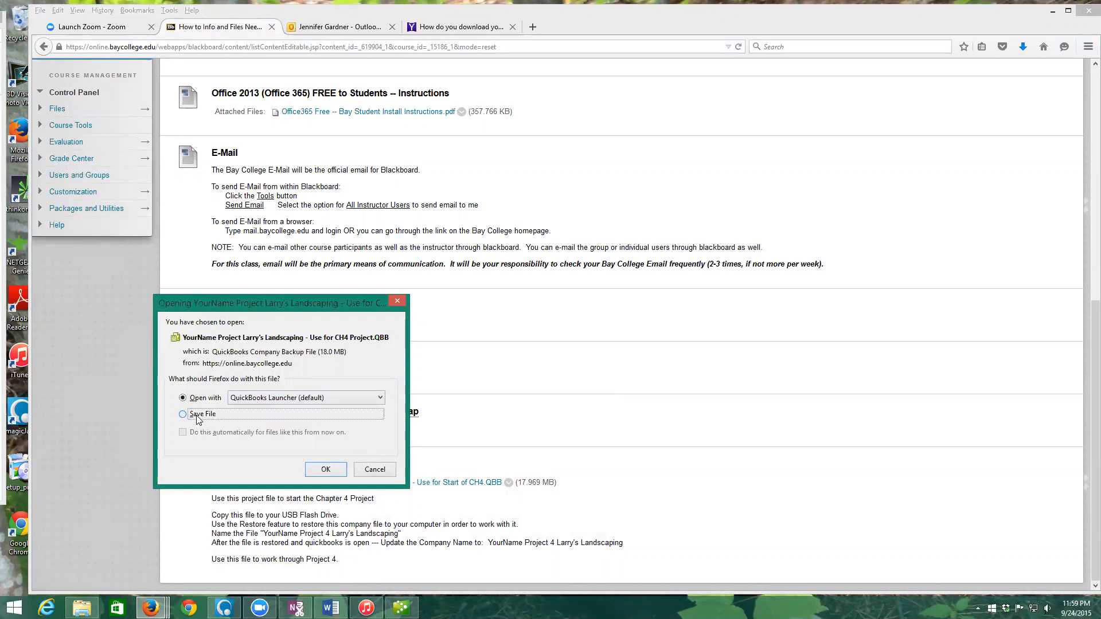
click(326, 470)
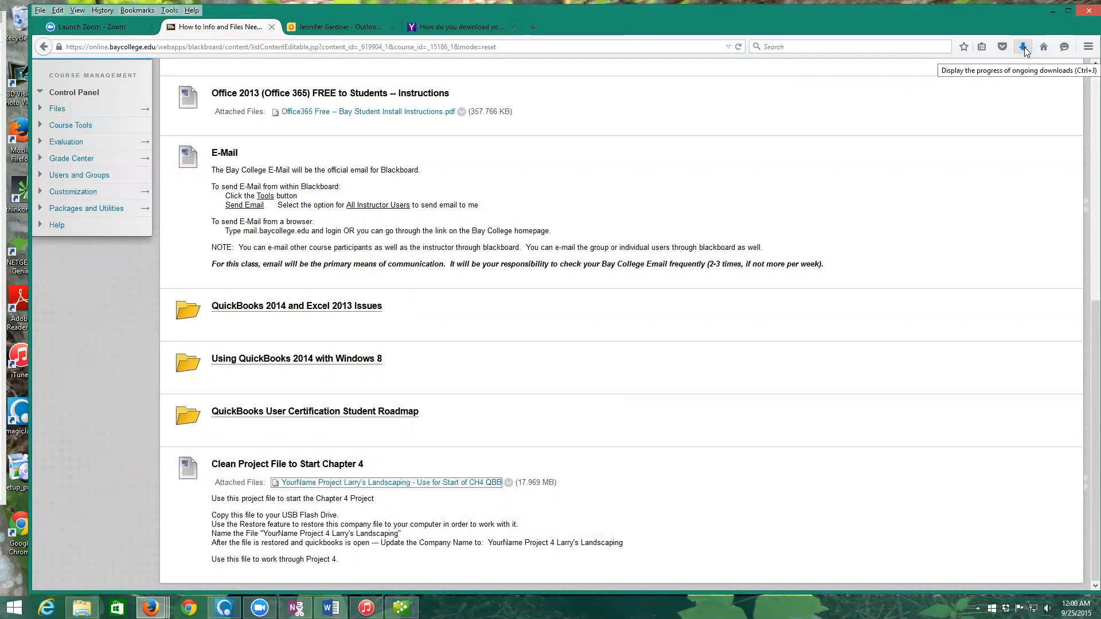
- Open the Downloads folder containing the finished 18.0 MB Larry's Landscaping QBB download
click(1025, 49)
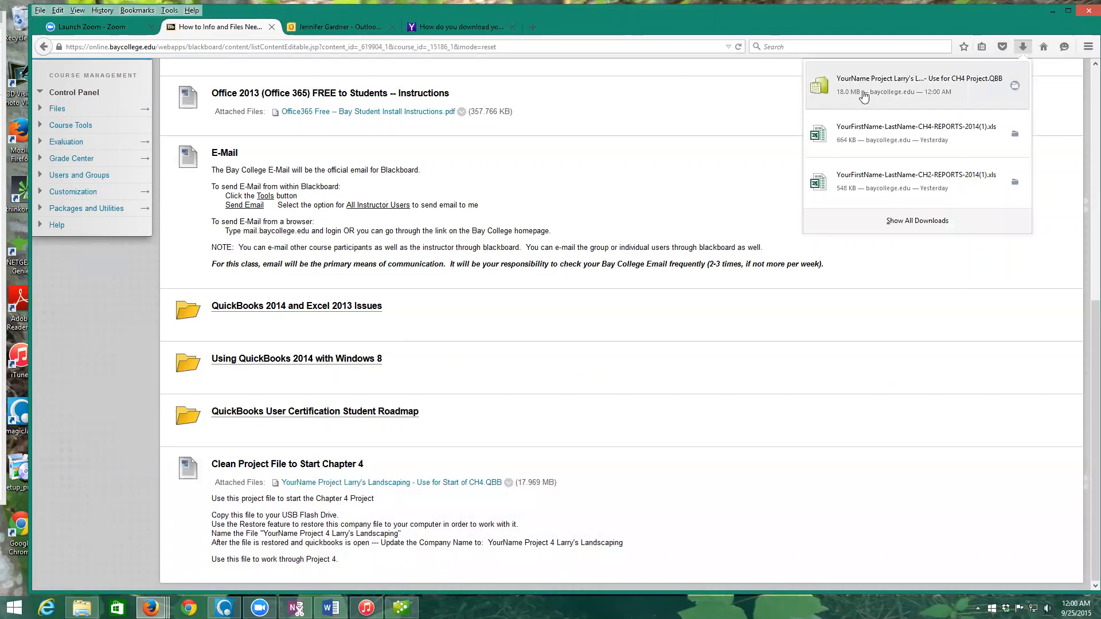
click(1016, 87)
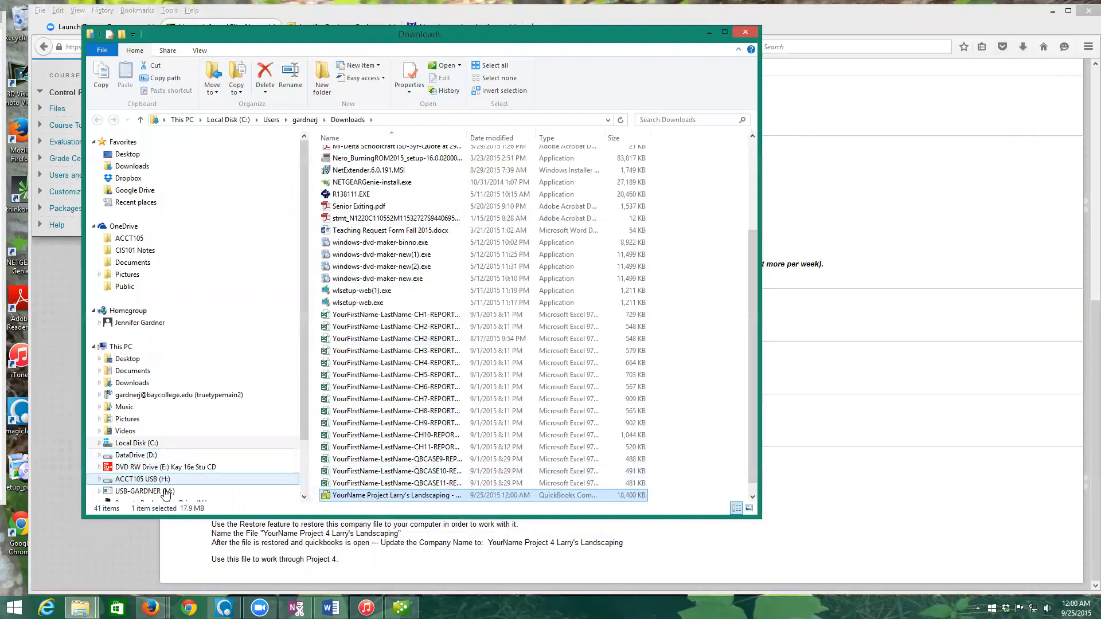
- Move the Larry's Landscaping QBB from Downloads into O:\Acct105\Student Data Files, then close Explorer
scroll(304, 428, down, 2)
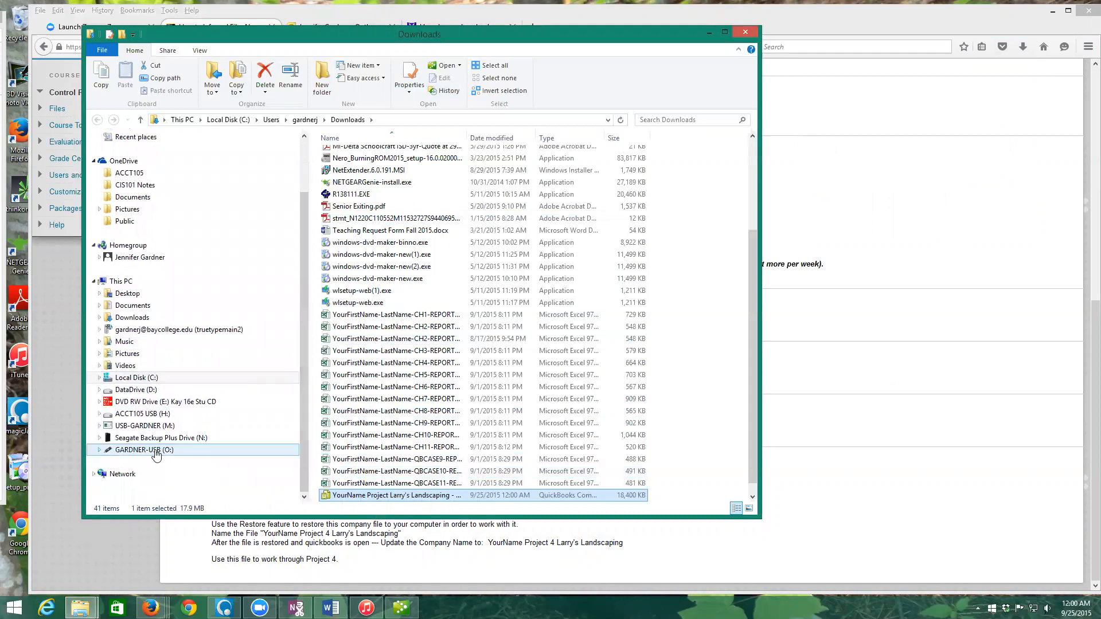
click(99, 451)
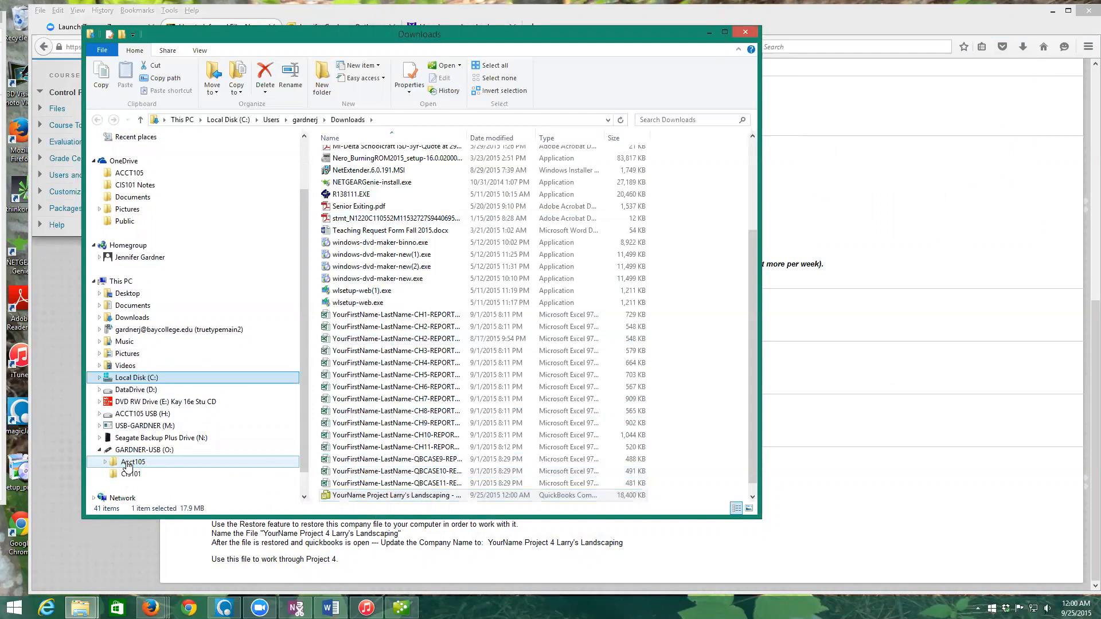
click(105, 462)
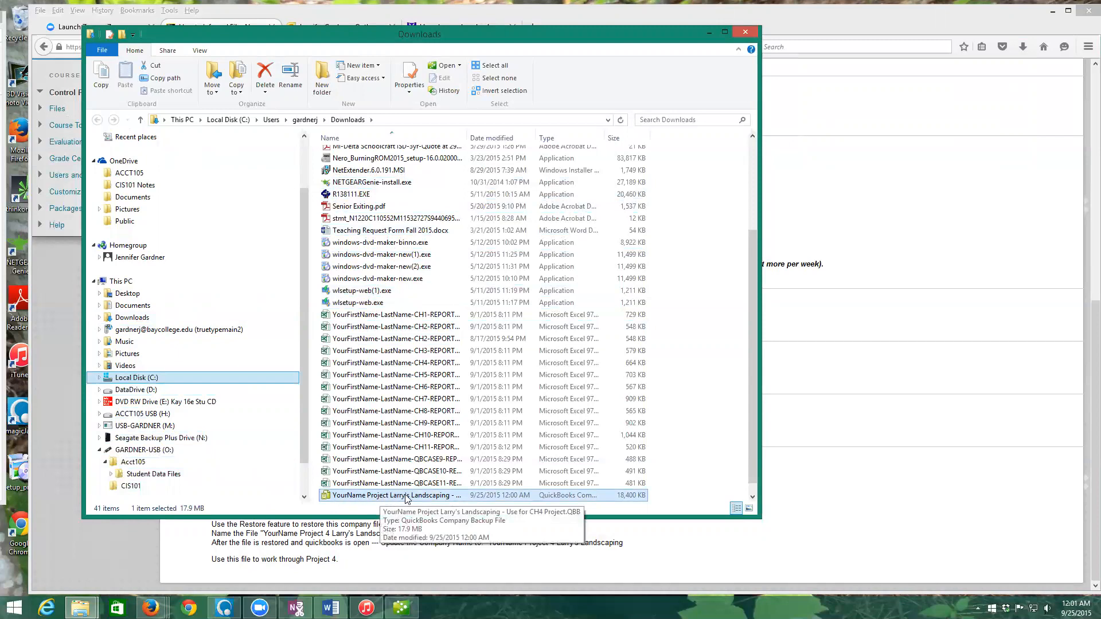
drag(396, 496, 186, 473)
click(223, 520)
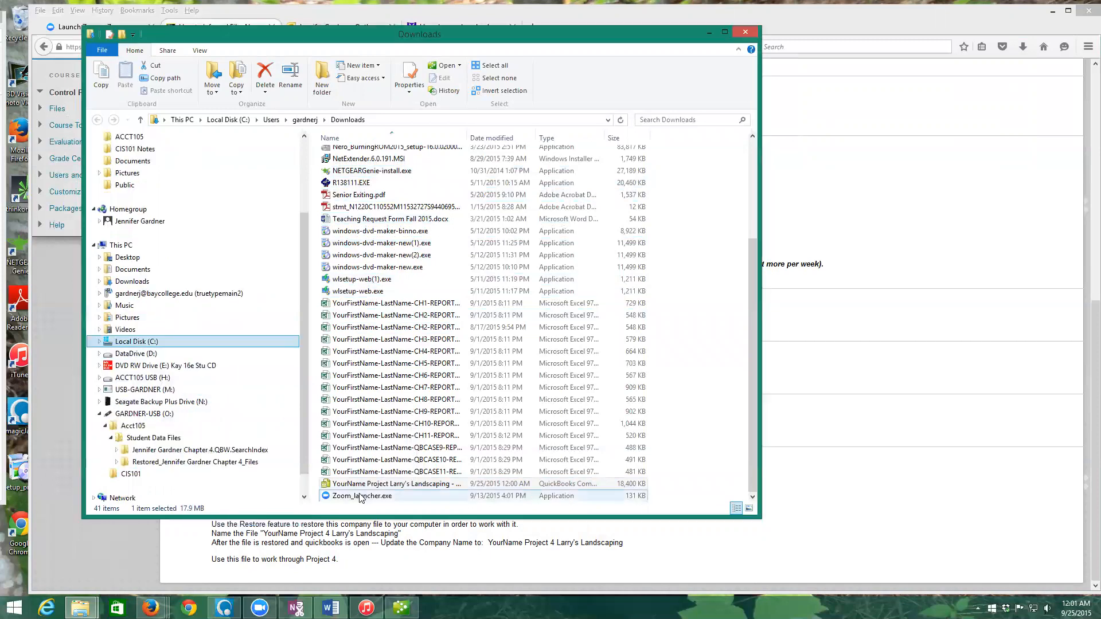
drag(361, 485, 165, 436)
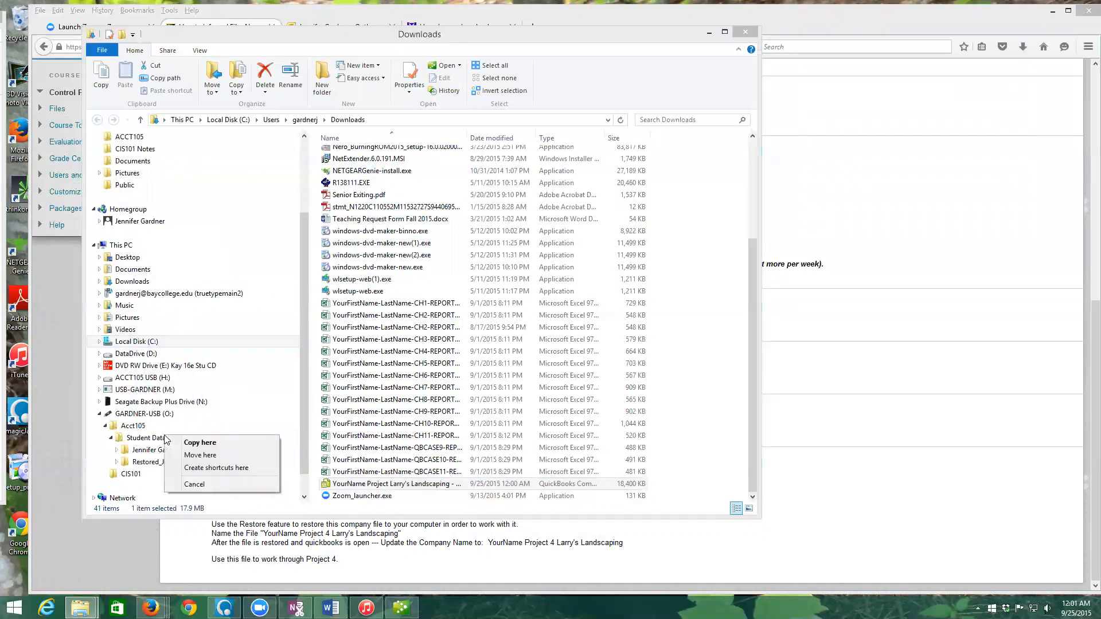
click(206, 457)
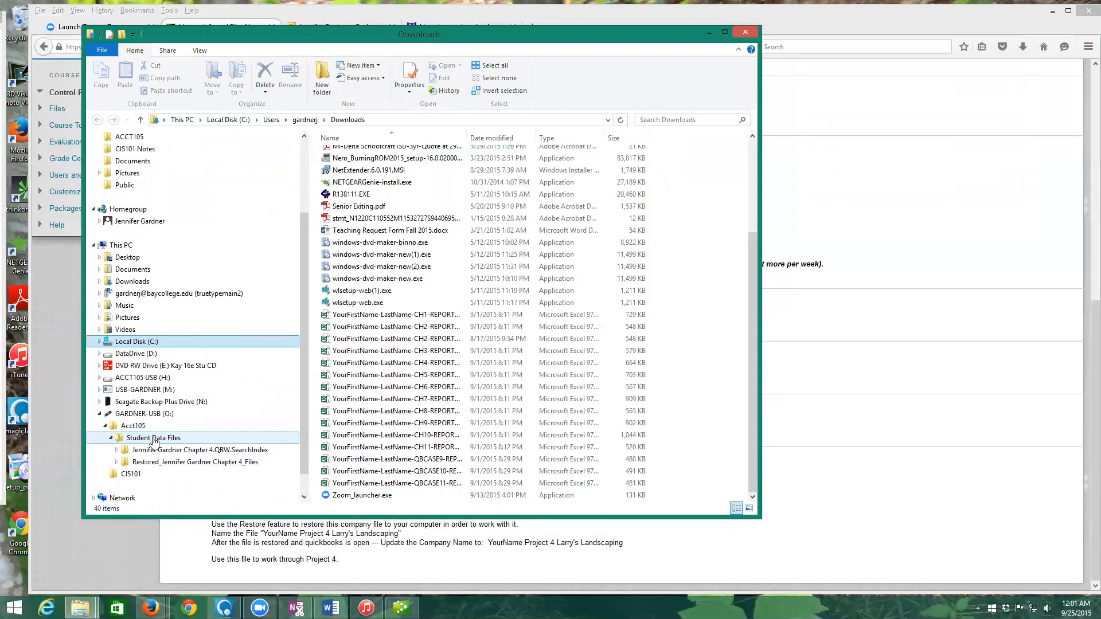
click(153, 438)
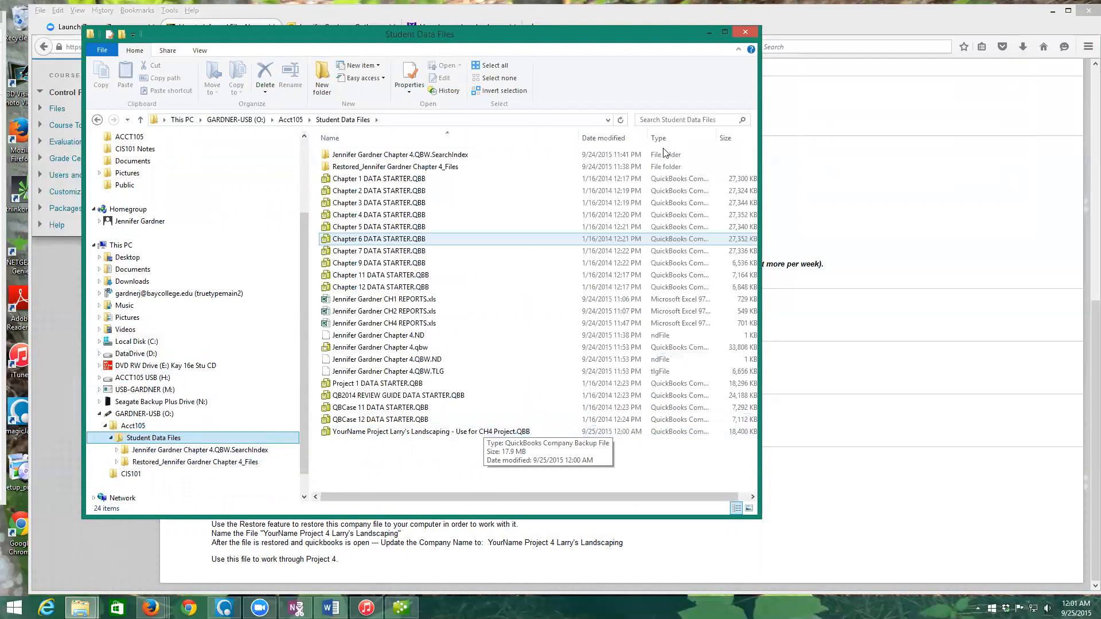
click(746, 34)
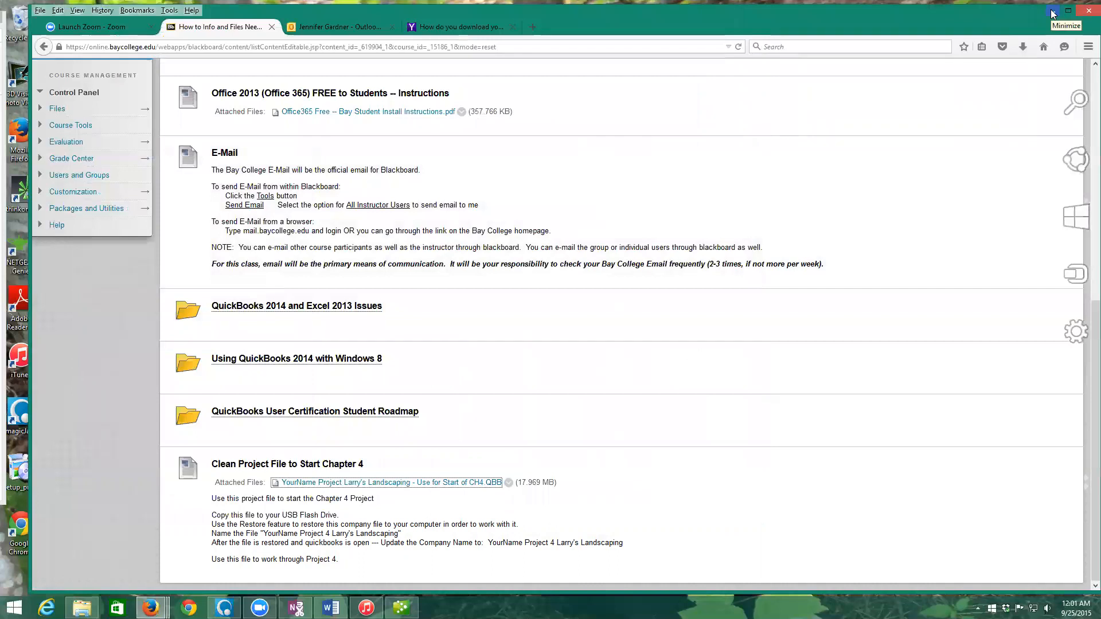
- Start the QuickBooks wizard to restore a backup copy from a local backup
click(1053, 14)
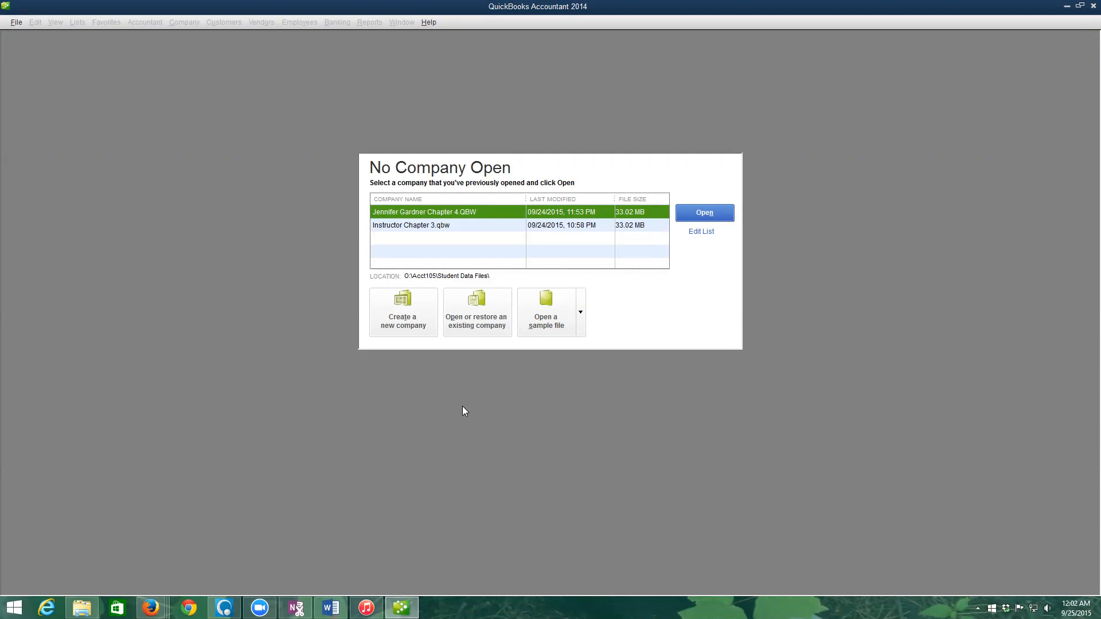
click(482, 315)
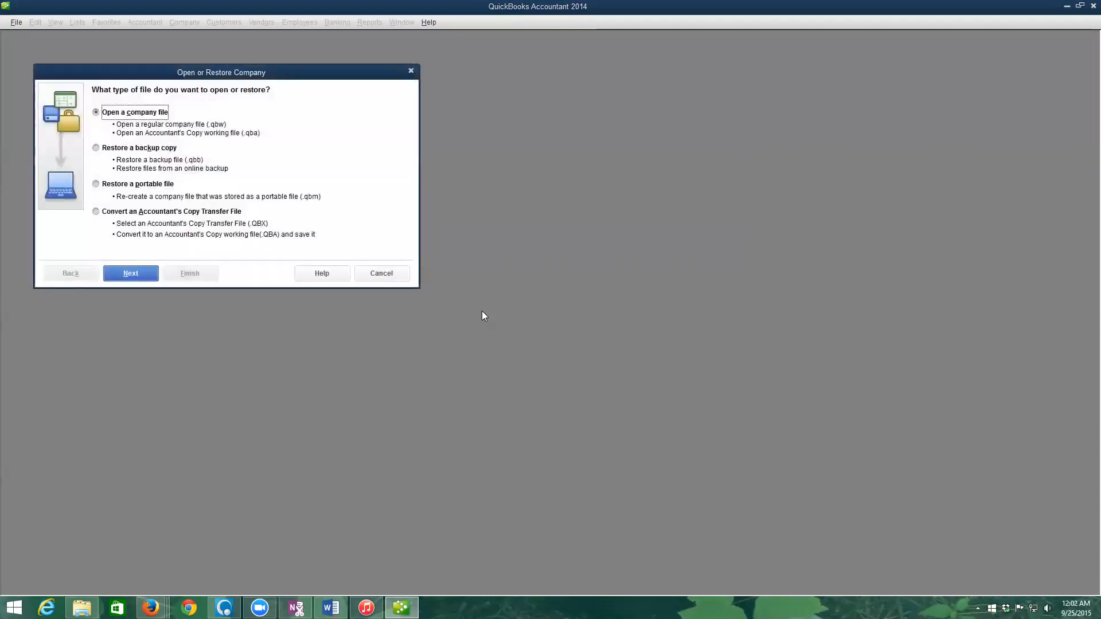
click(105, 150)
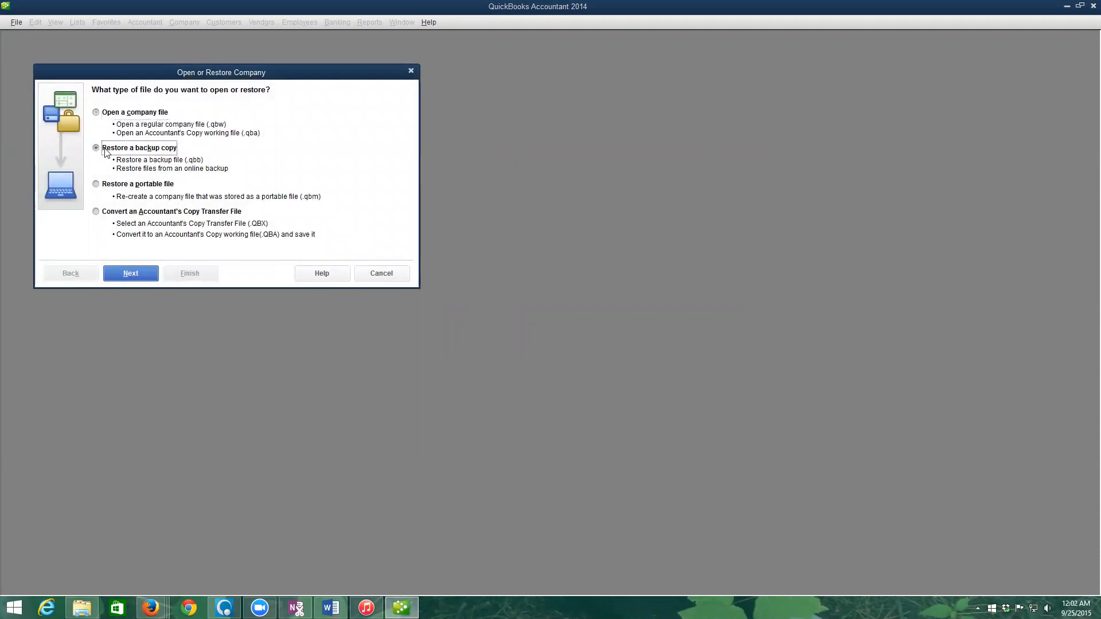
click(136, 280)
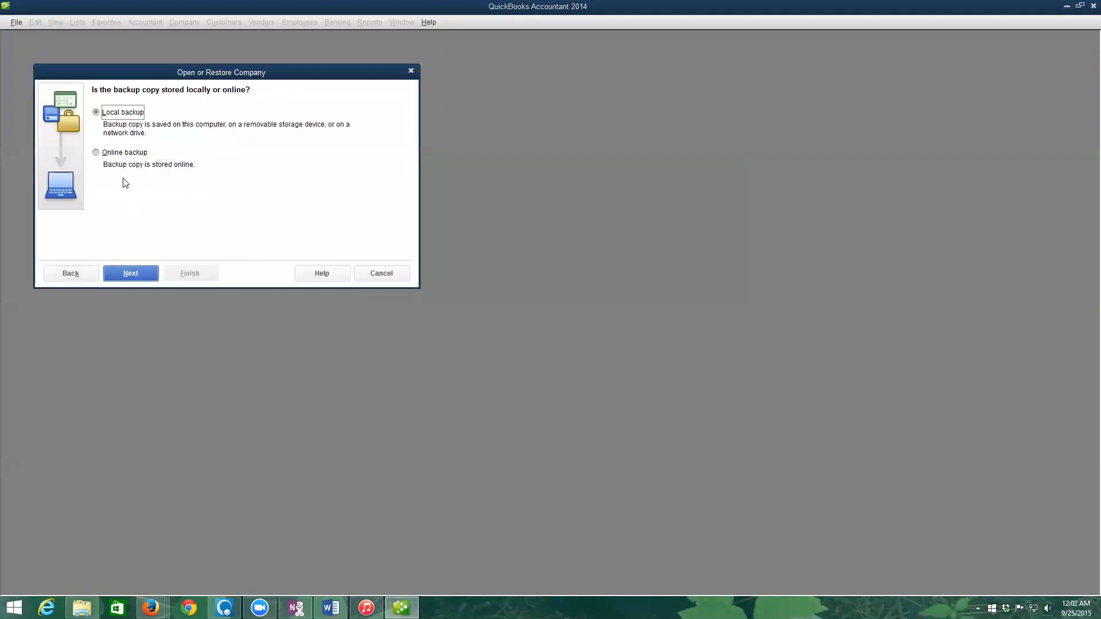
click(130, 273)
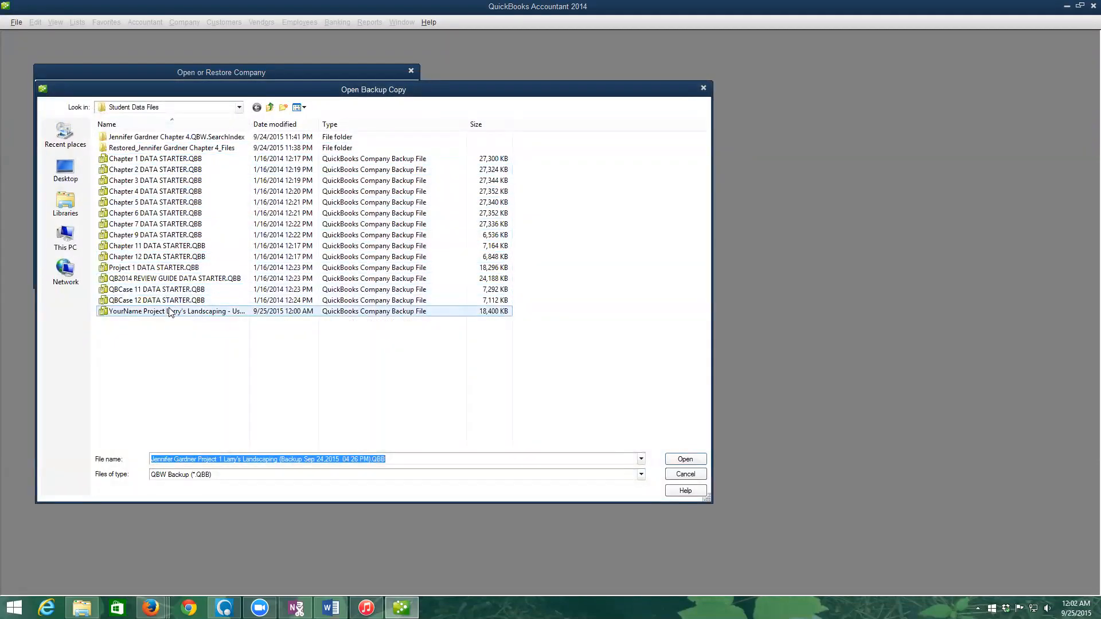
- Open the YourName Project Larry's Landscaping CH4 QBB from the Student Data Files folder
click(239, 107)
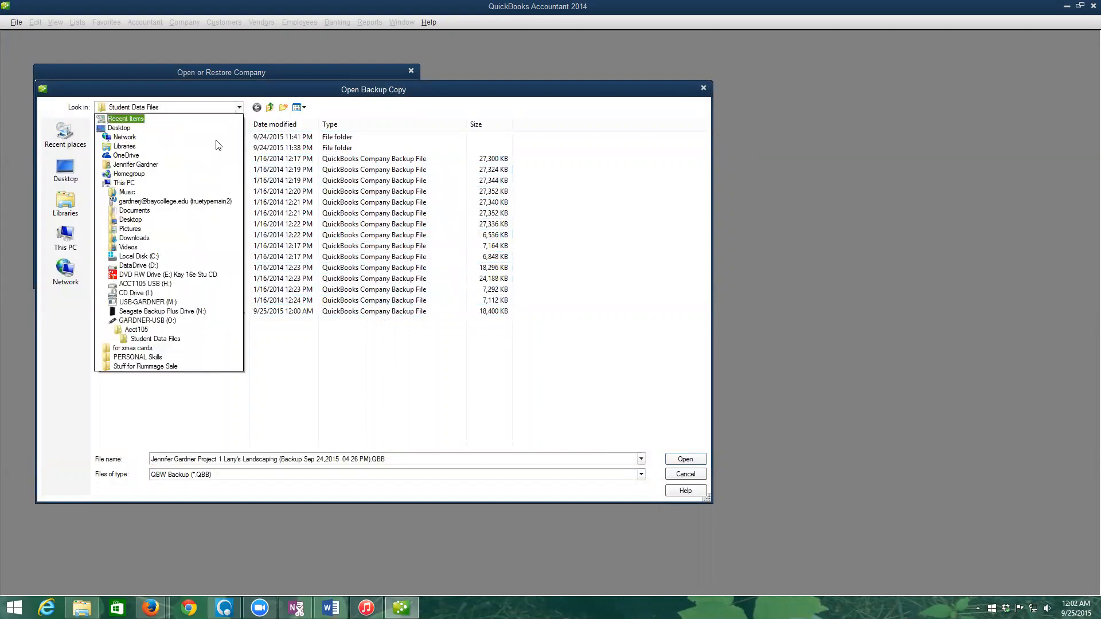
click(141, 339)
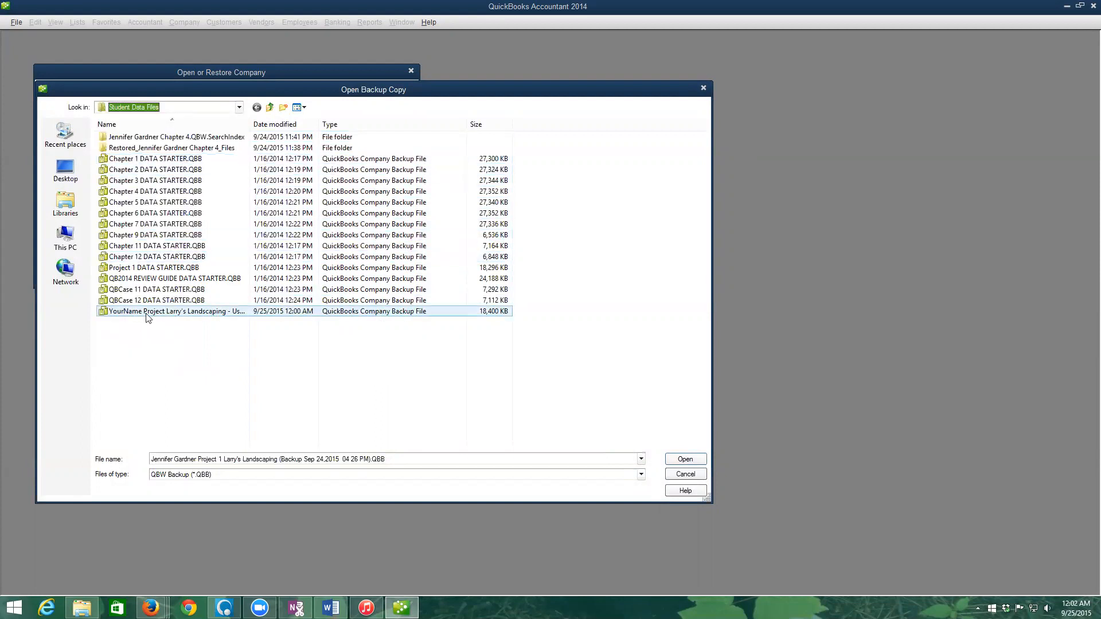
click(156, 315)
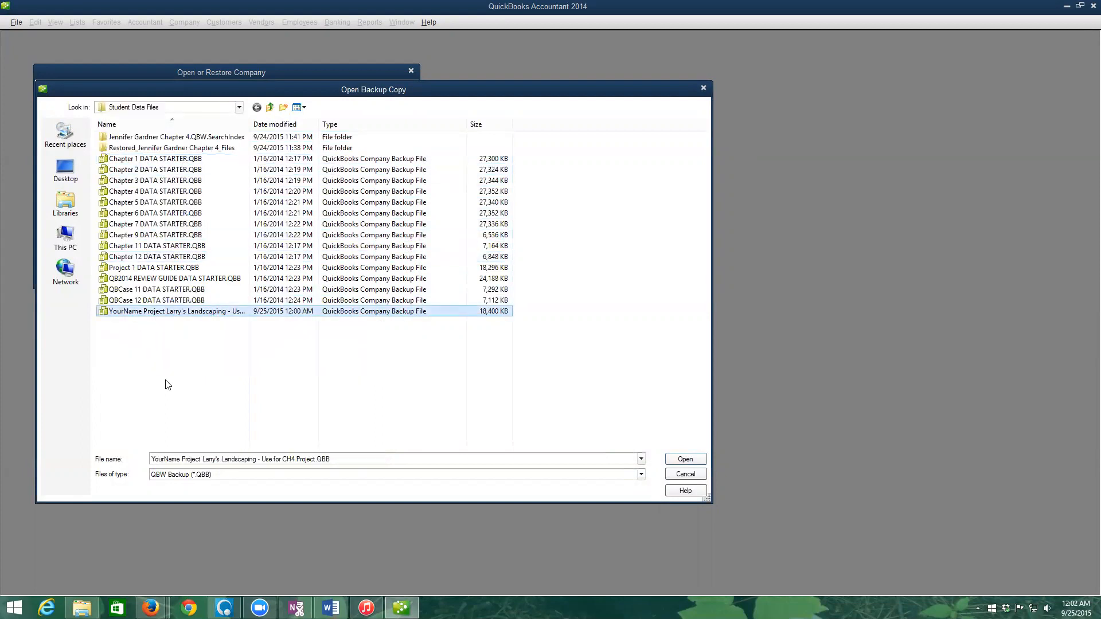
click(687, 461)
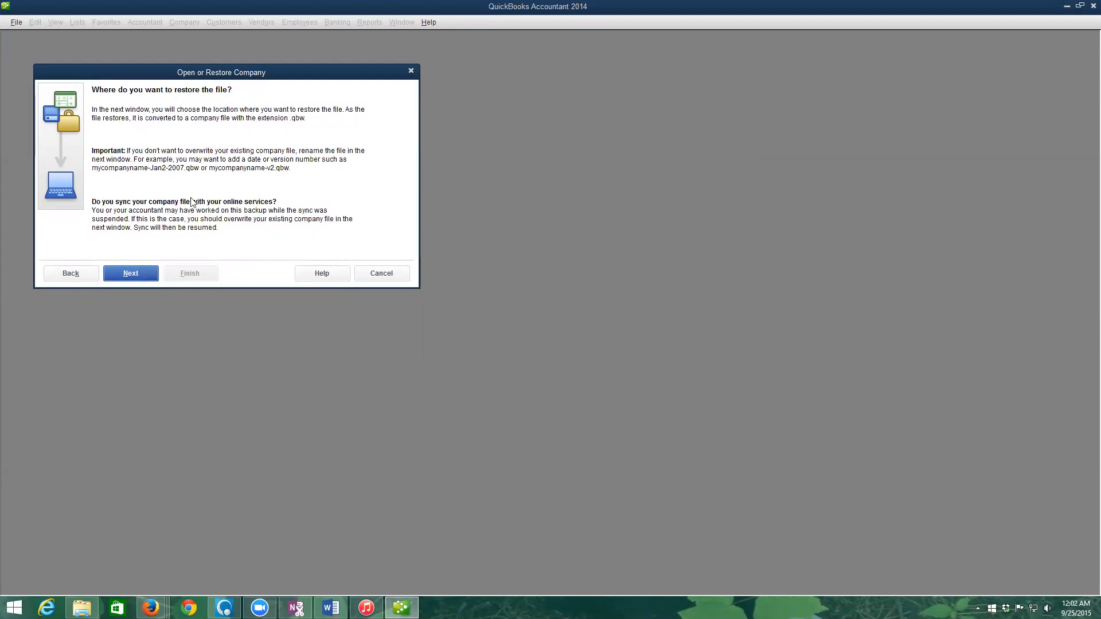
- Target O:\Acct105\Student Data Files and name the file the student's name plus 'Project 4 Larry's Landscaping'
click(137, 277)
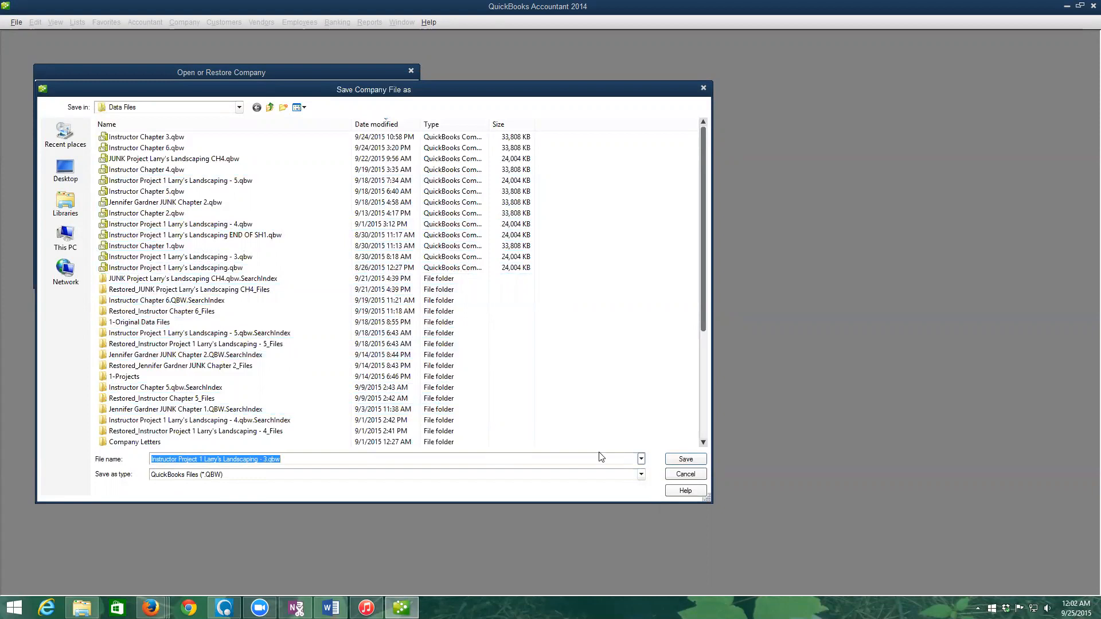
click(239, 107)
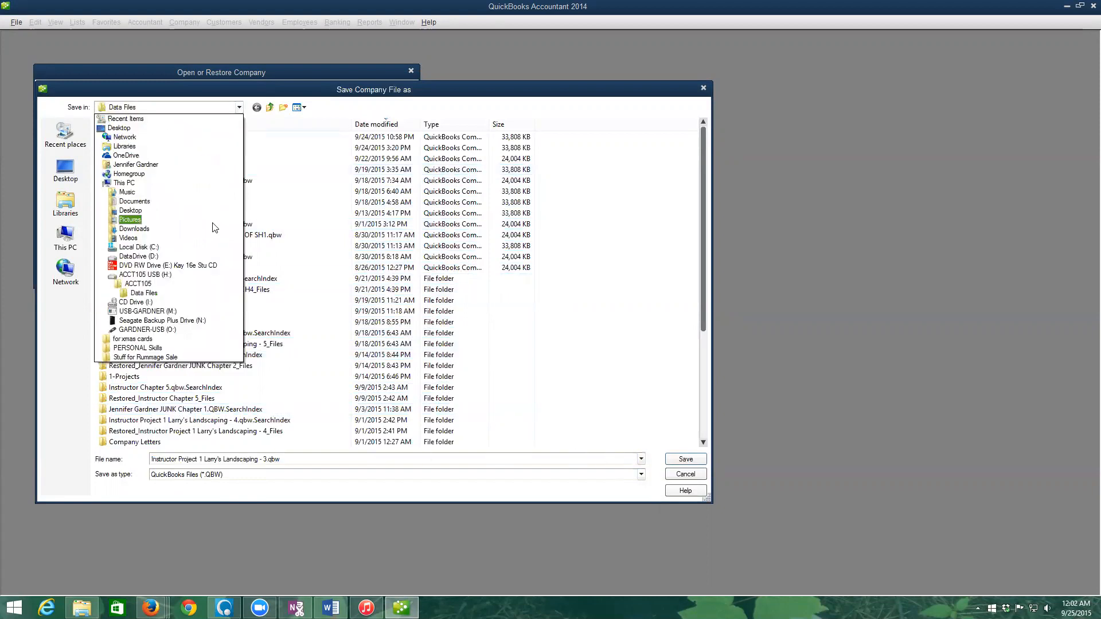
click(151, 330)
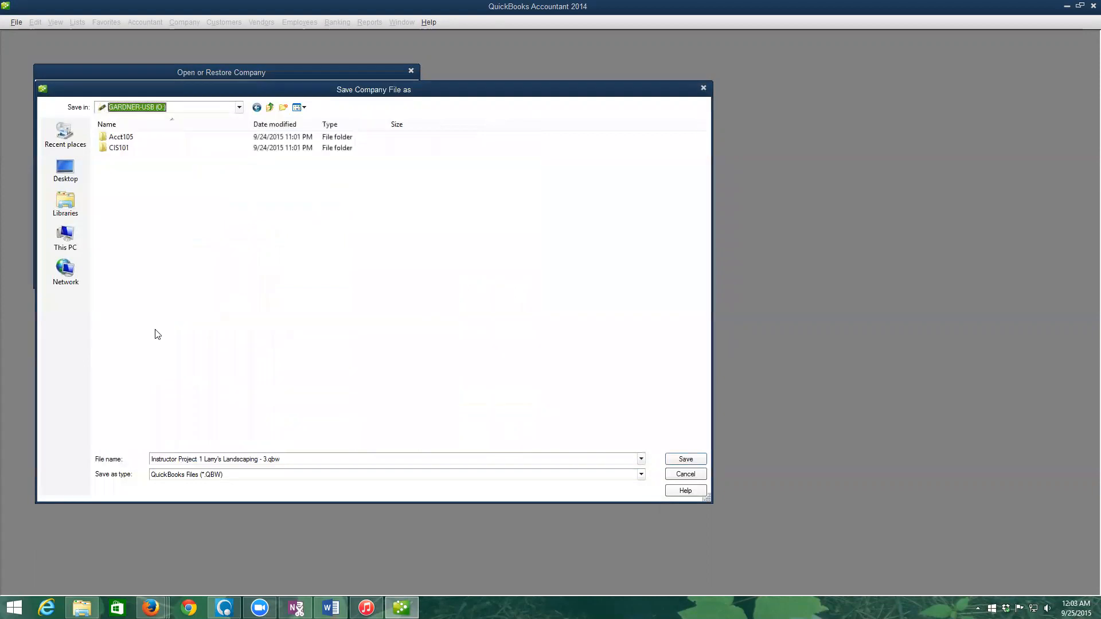
double_click(121, 138)
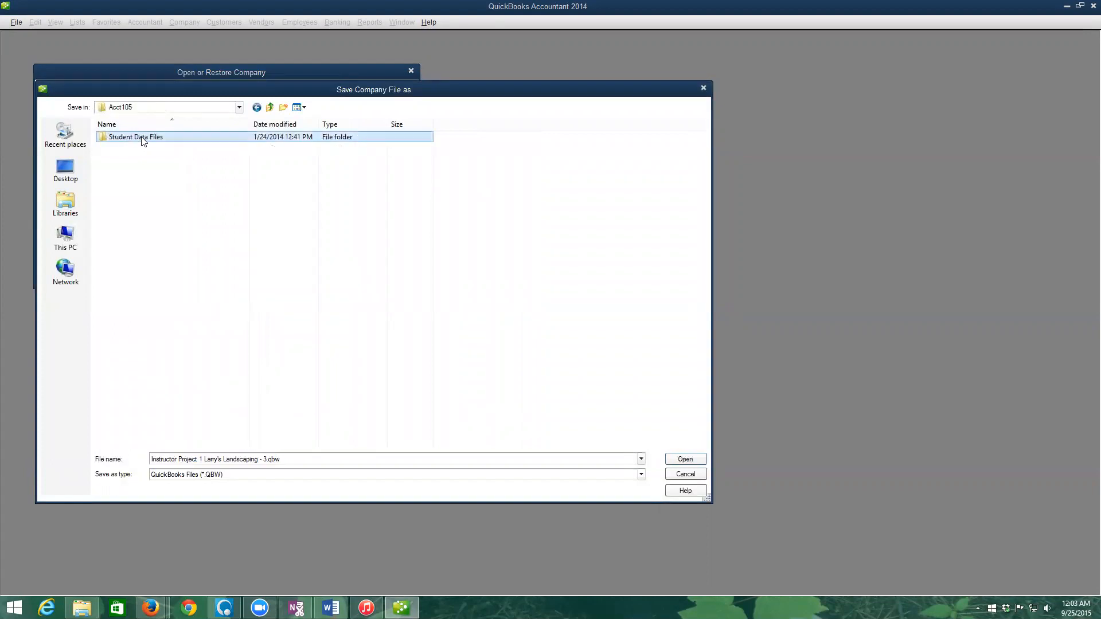
double_click(143, 138)
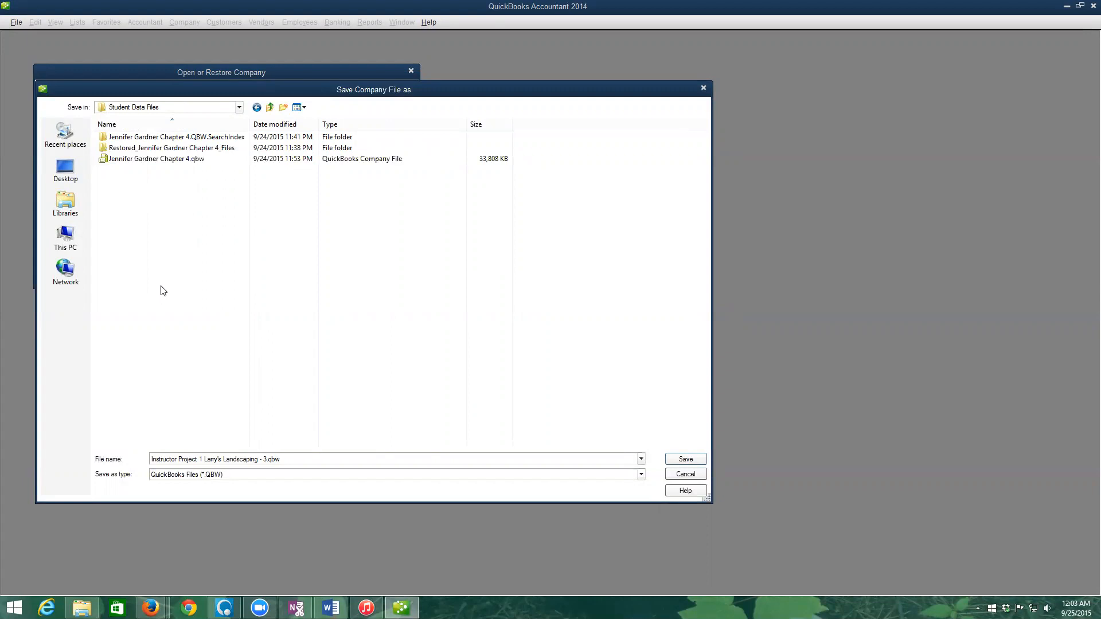
click(166, 460)
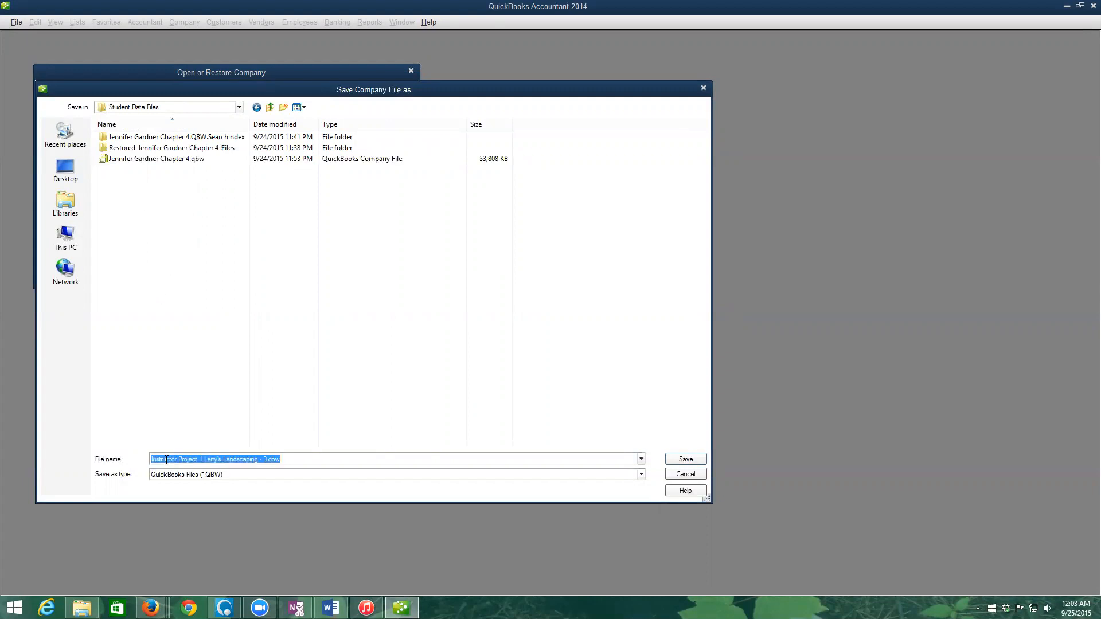
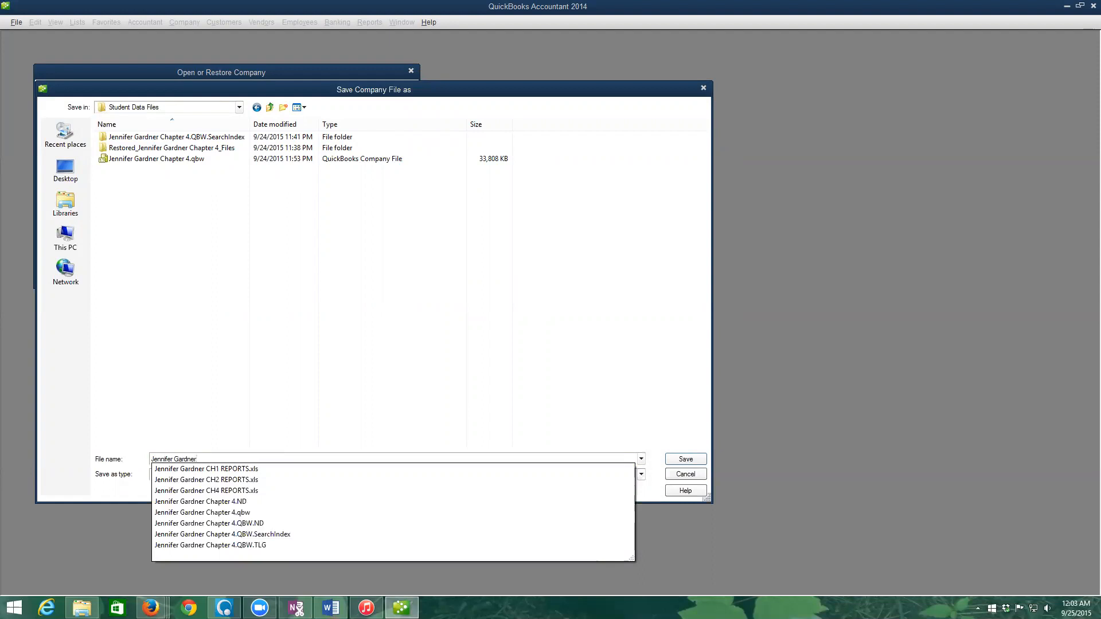
text(Project 4 Larry's Landscaping)
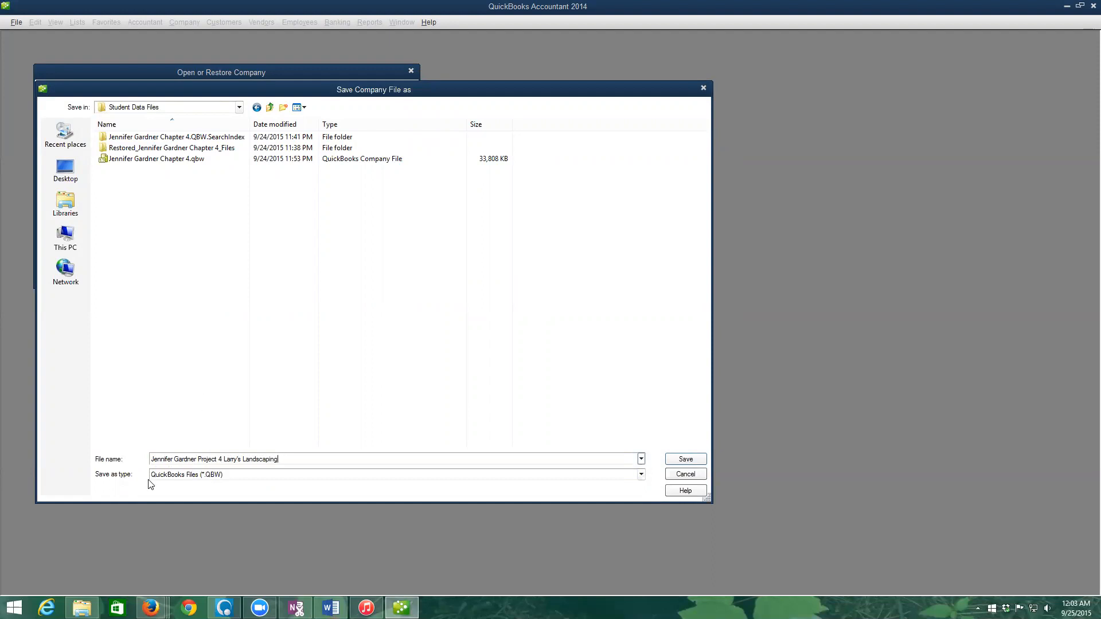
- Save the restored company file and acknowledge the sample-file and restore-success messages
click(691, 458)
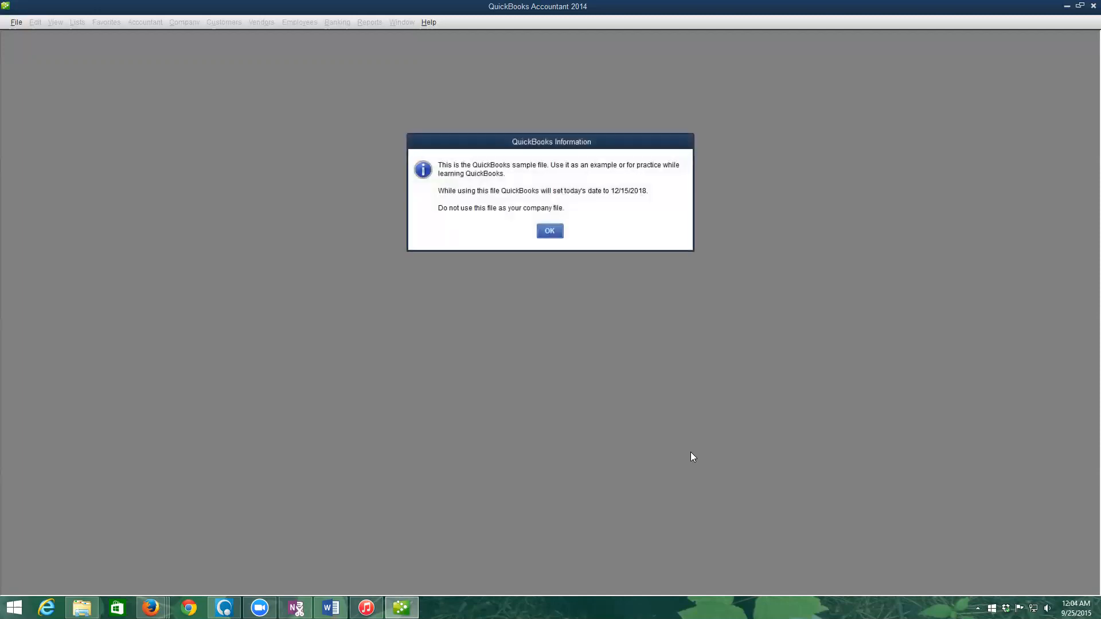
click(549, 235)
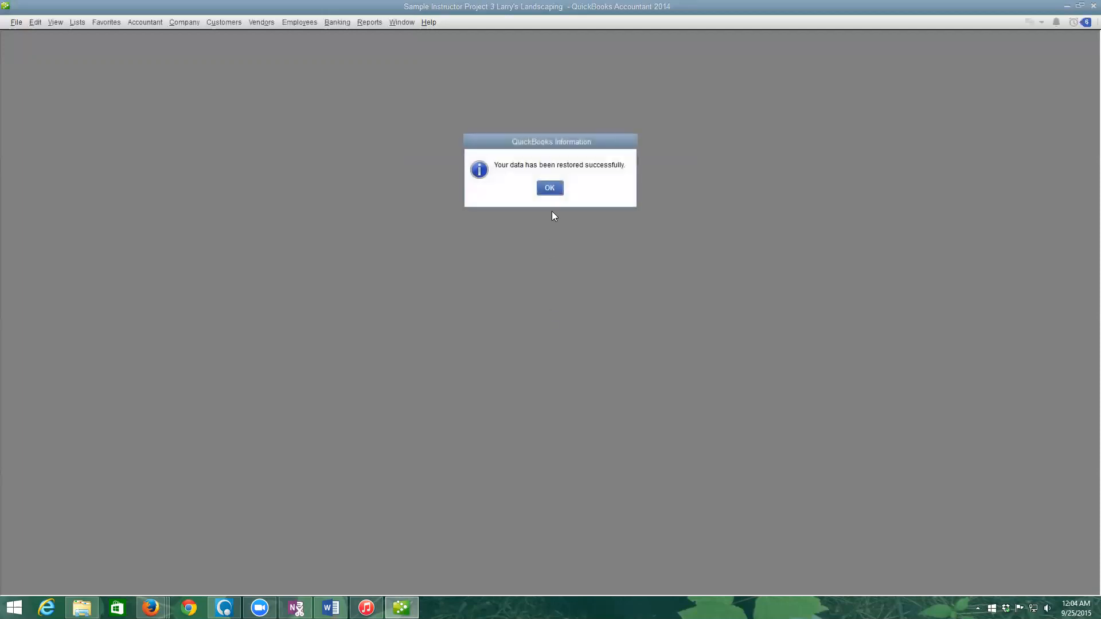
click(550, 187)
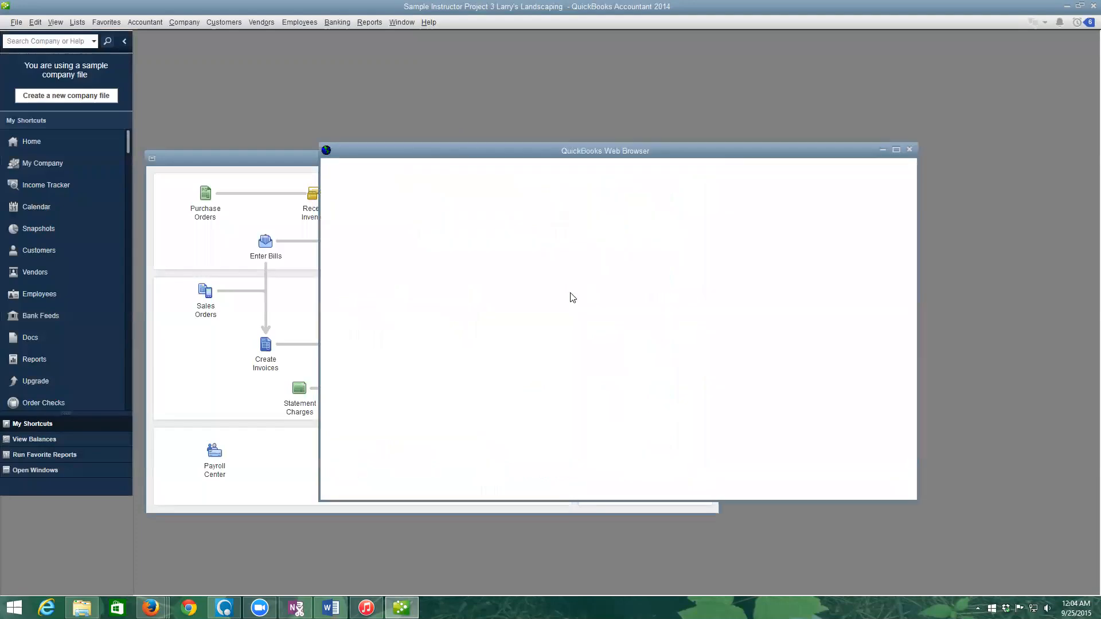
- Close the Accountant Center and open Company > My Company
click(910, 151)
click(187, 23)
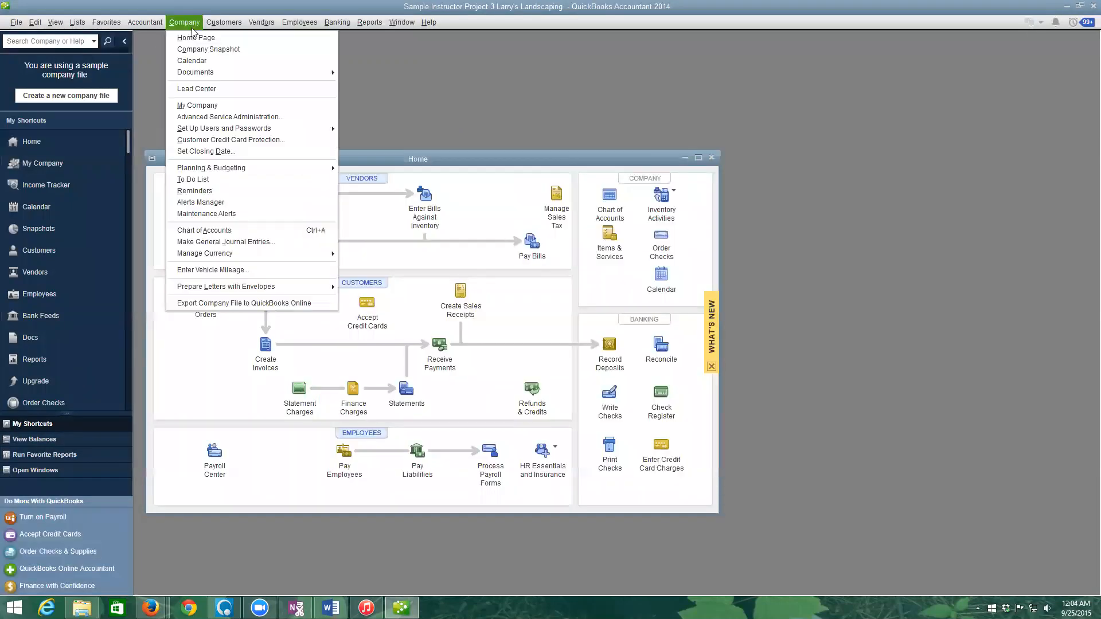
click(206, 106)
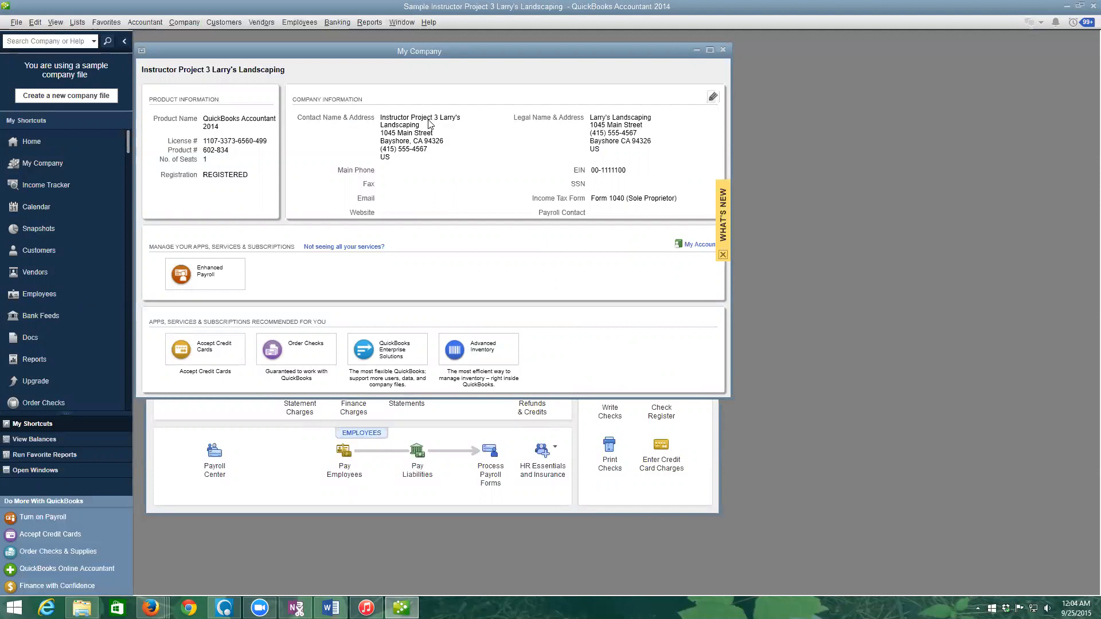
- Rename the company to the student's name plus 'Project 4', replacing 'Instructor' and 3, then close My Company
click(713, 97)
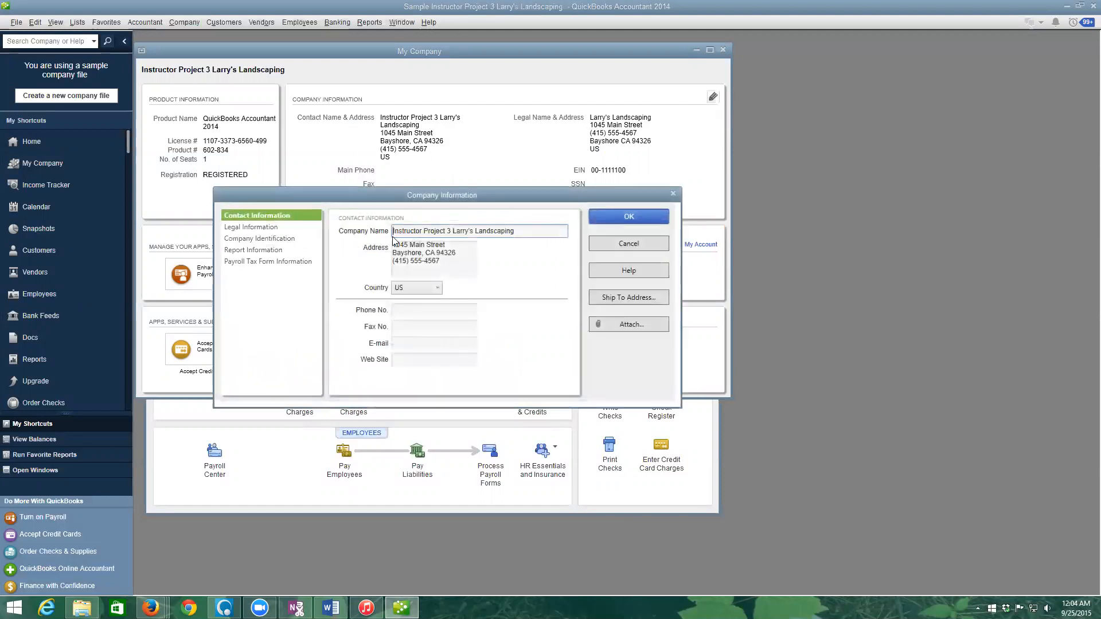
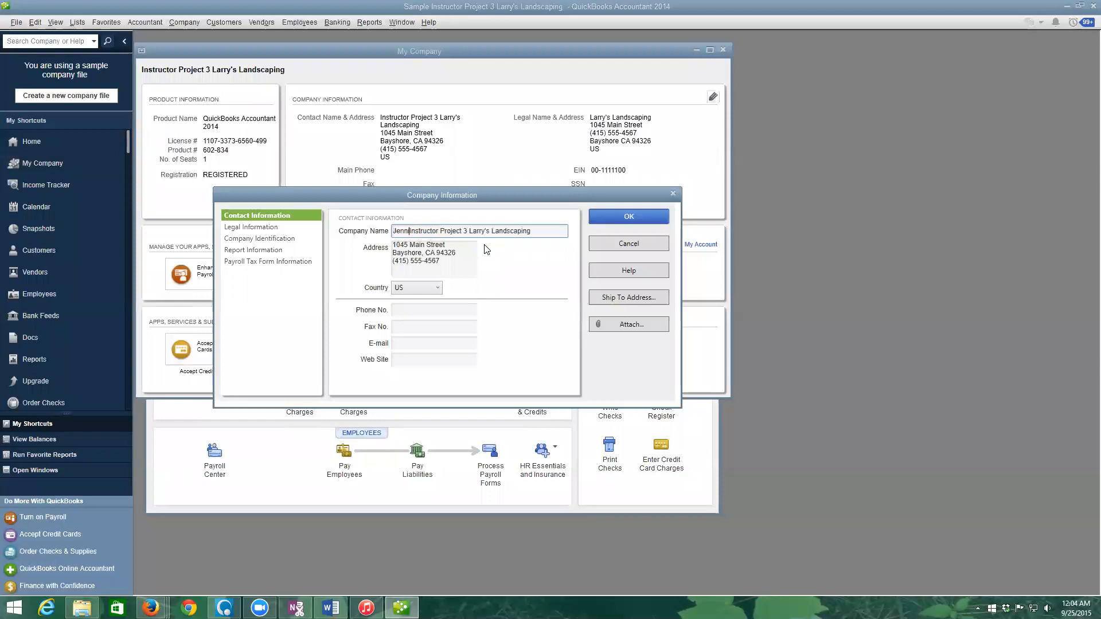
key(Delete)
key(Delete)
key(Delete)
key(Delete)
key(Delete)
key(Delete)
key(Delete)
key(Delete)
key(Delete)
key(Delete)
key(Delete)
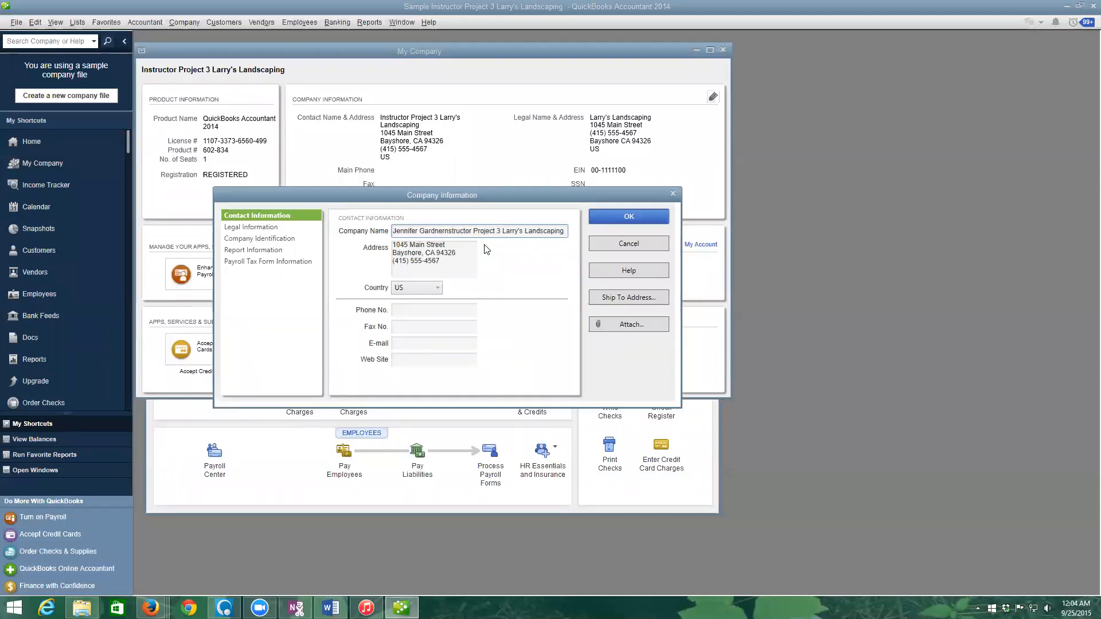
key(Right)
key(Right)
key(Right)
key(Delete)
text(4)
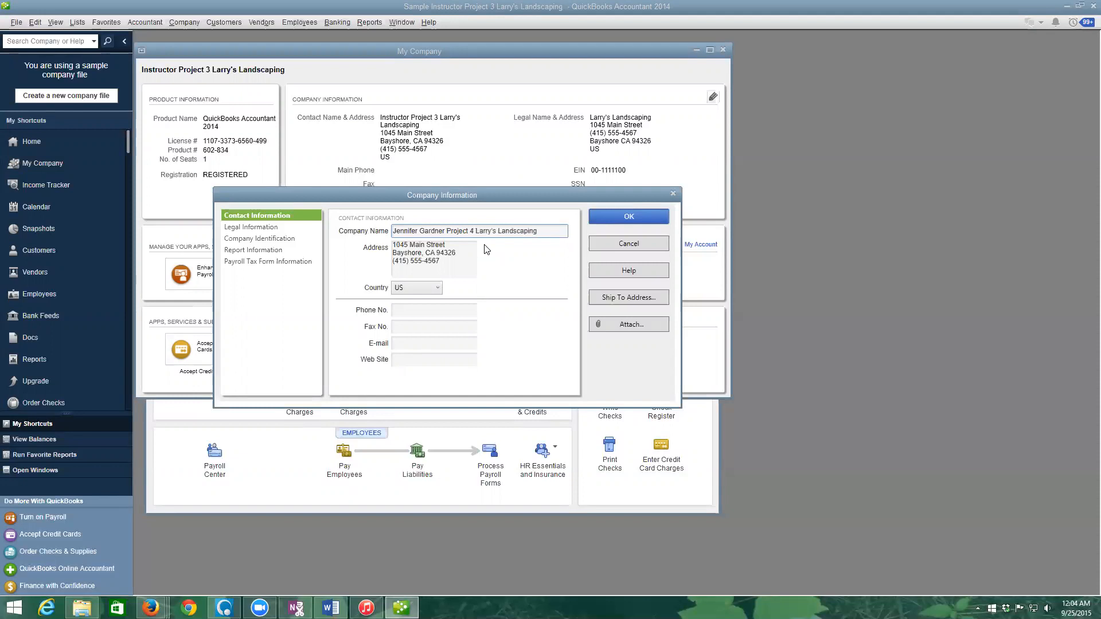
click(629, 215)
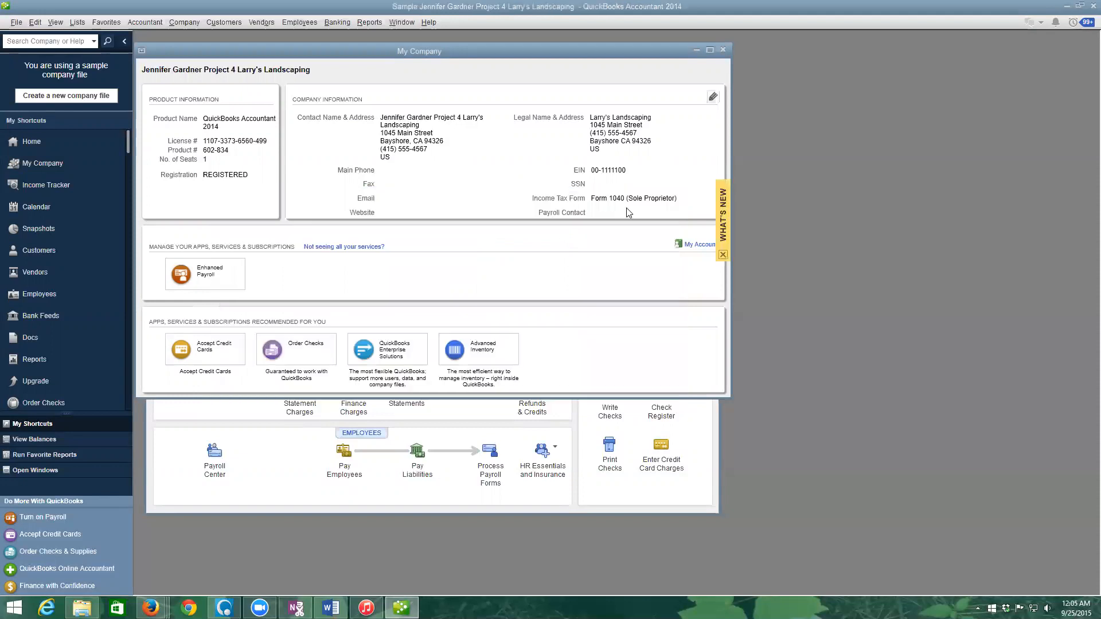
click(724, 50)
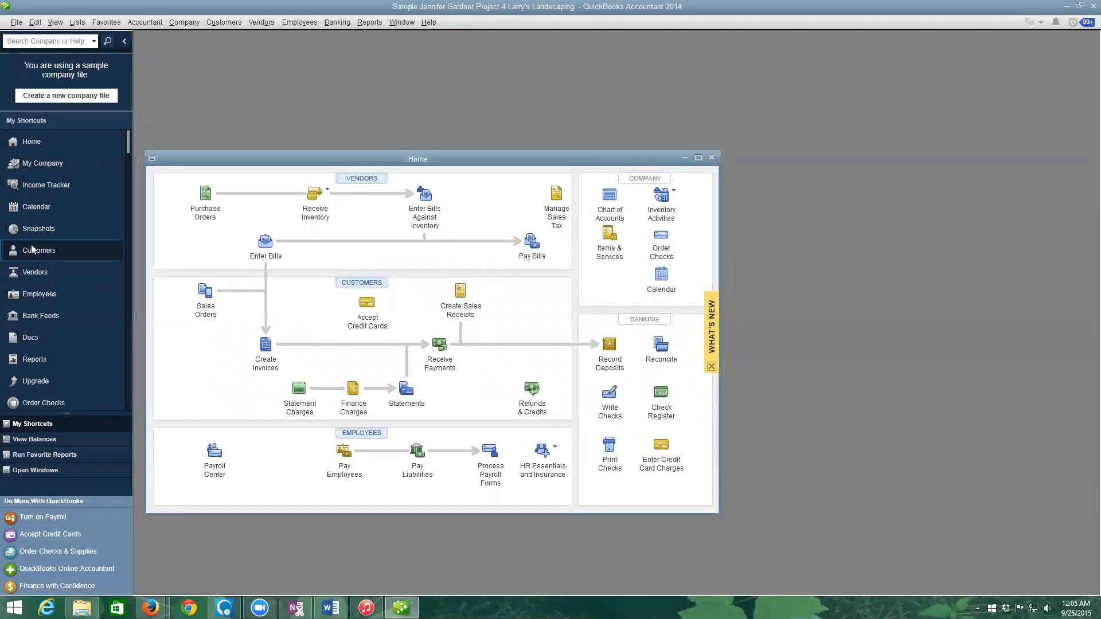
- Run the Accountant & Taxes Journal report for 12/19/2018 through 12/21/2018
click(34, 360)
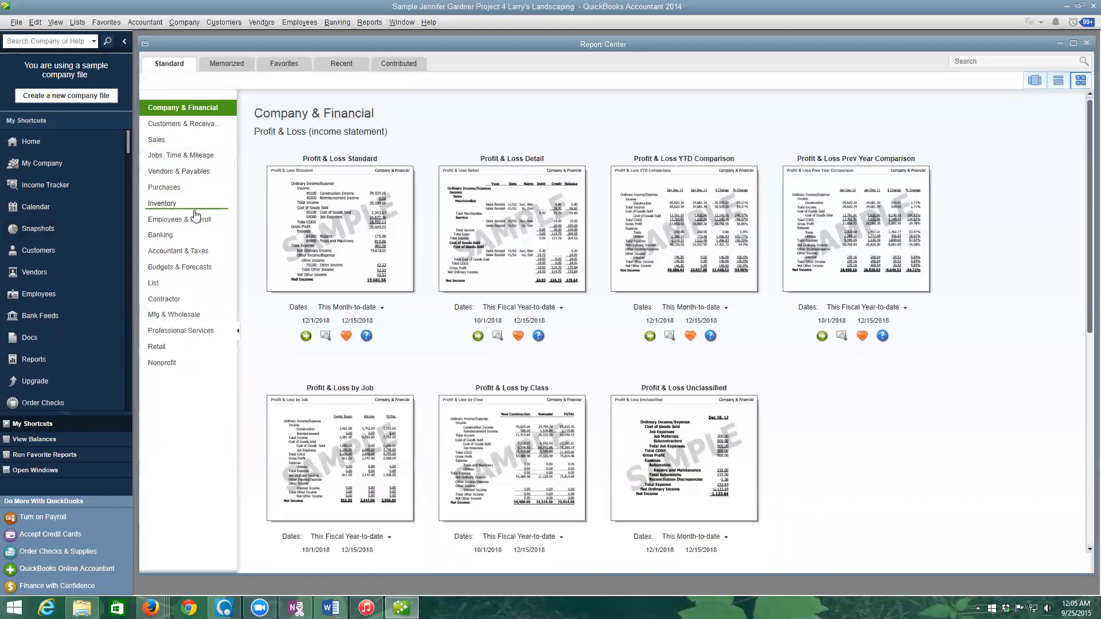
click(198, 251)
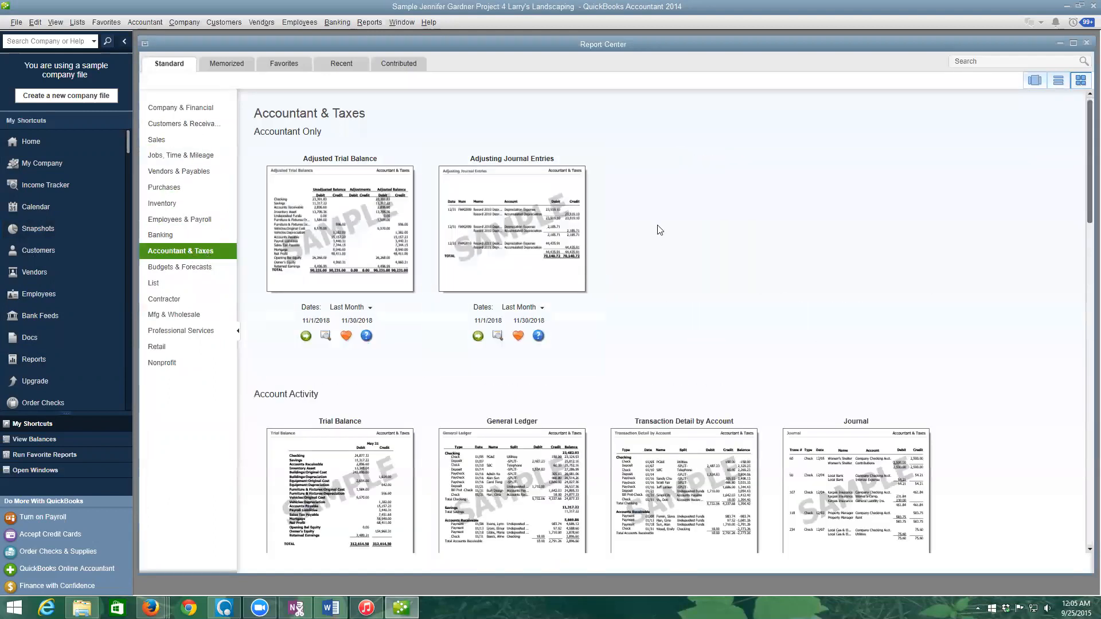
scroll(659, 229, down, 2)
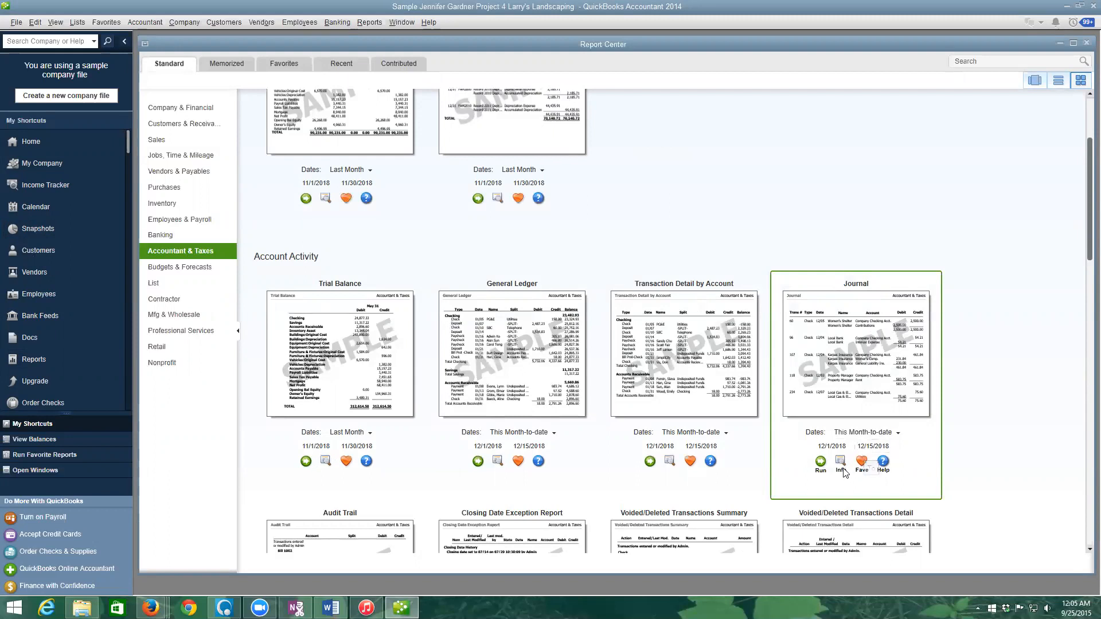
click(839, 450)
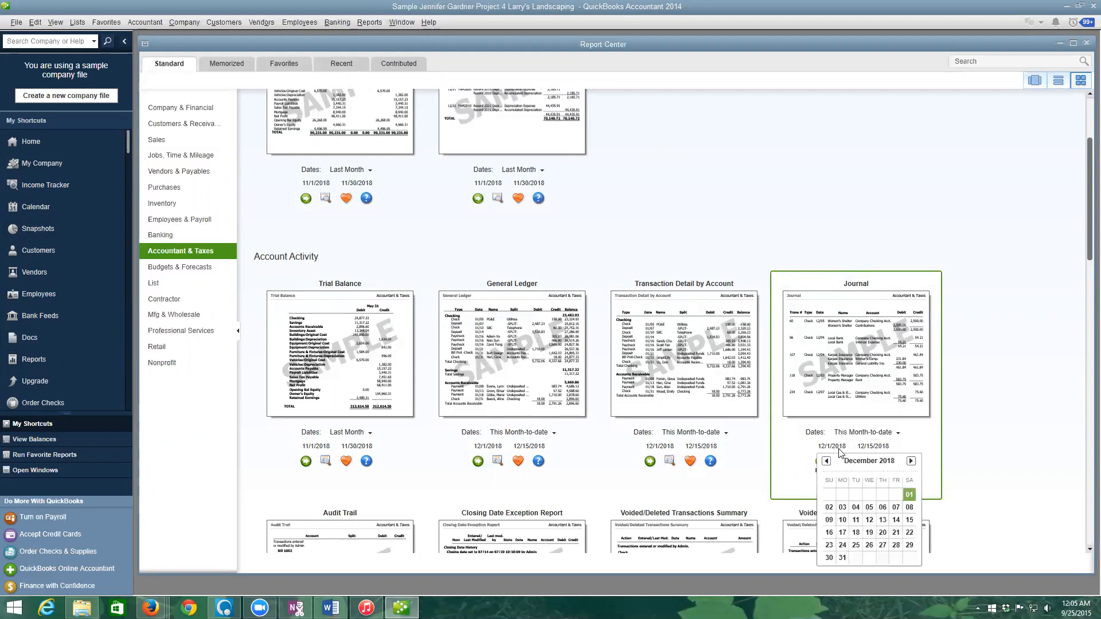
click(870, 534)
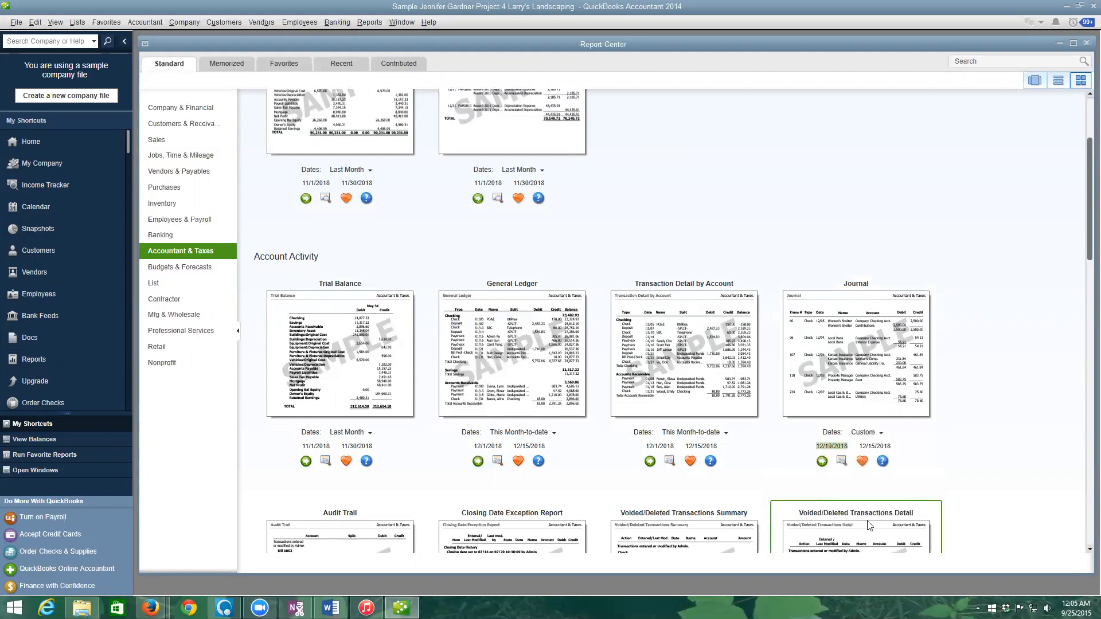
click(874, 451)
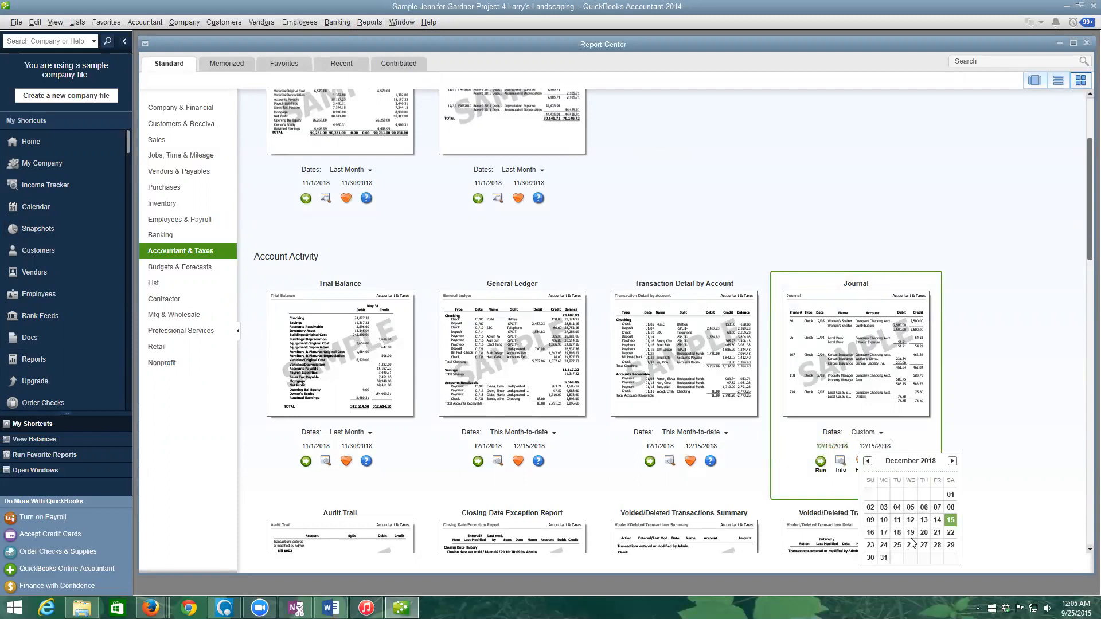
click(938, 533)
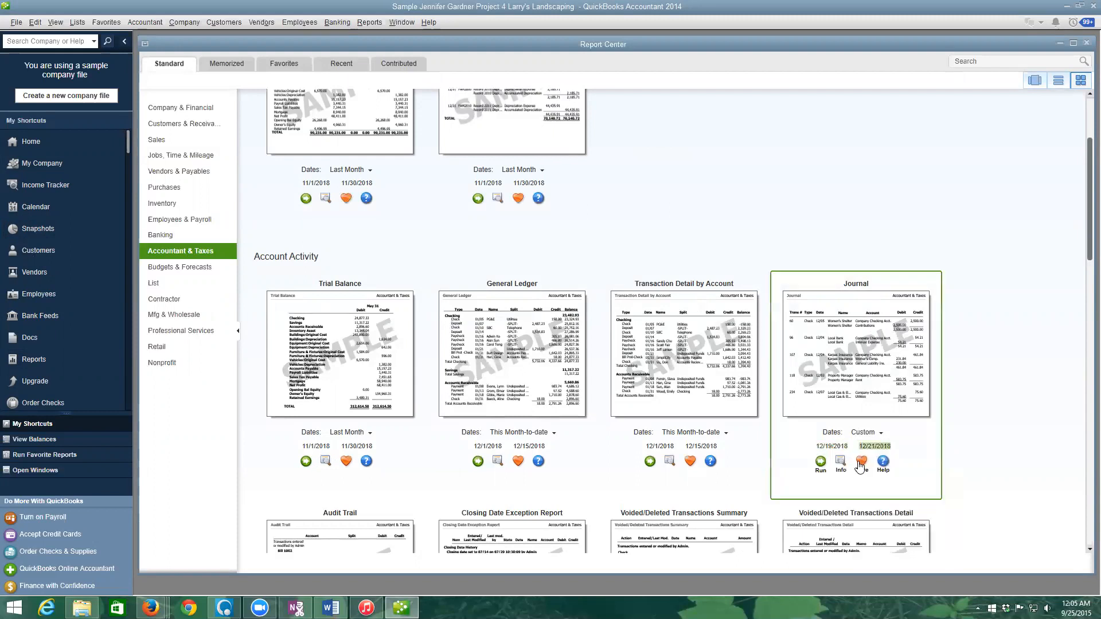
click(821, 466)
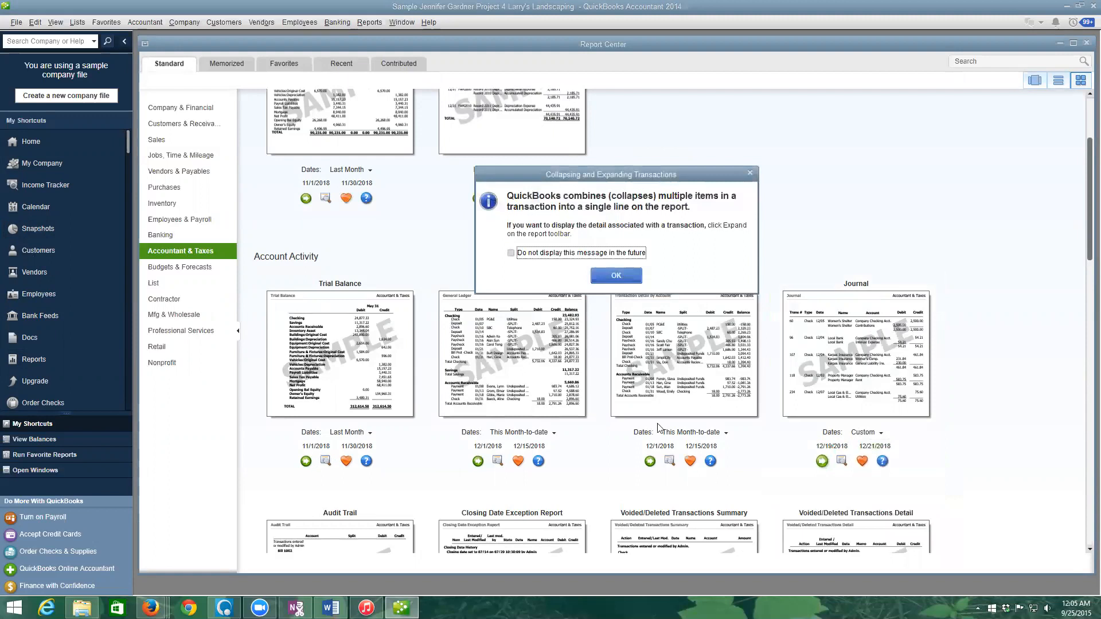
- Dismiss the collapsing-transactions notice for good and enlarge the Journal report window
click(511, 253)
click(622, 275)
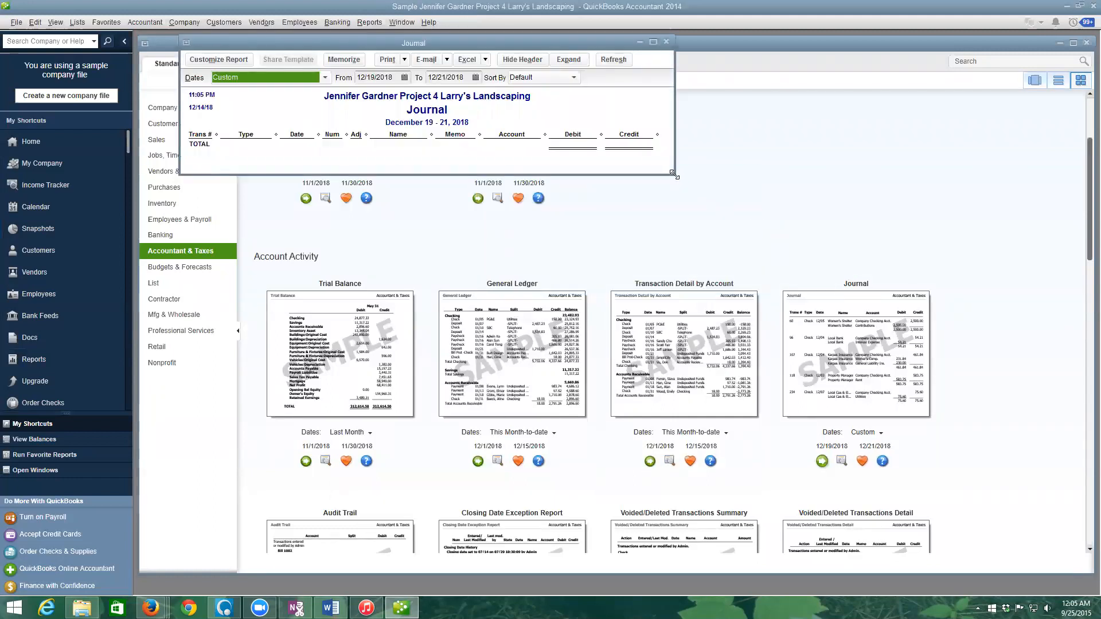
drag(671, 172, 847, 348)
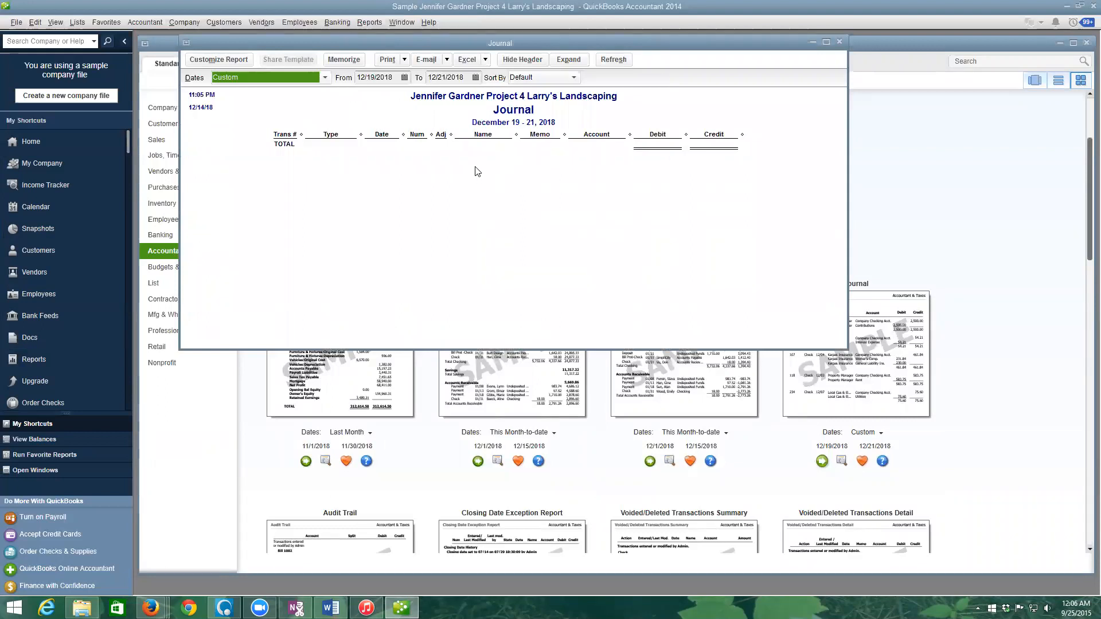
- Switch the Journal to Last Month (11/01/2018–11/30/2018) and bring up its Excel menu
click(323, 79)
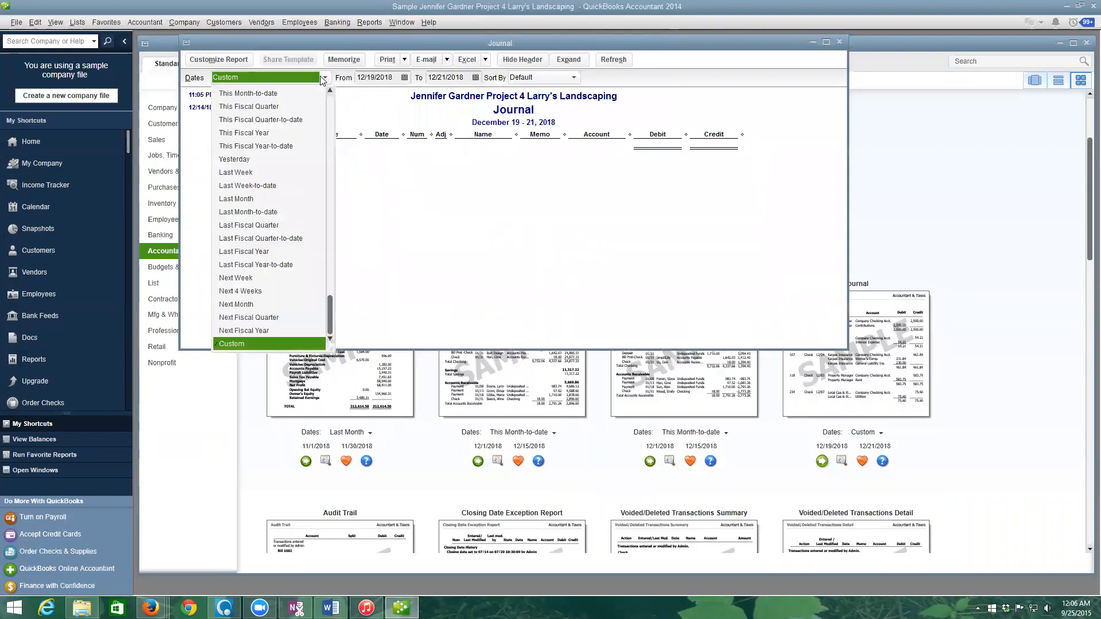
click(236, 199)
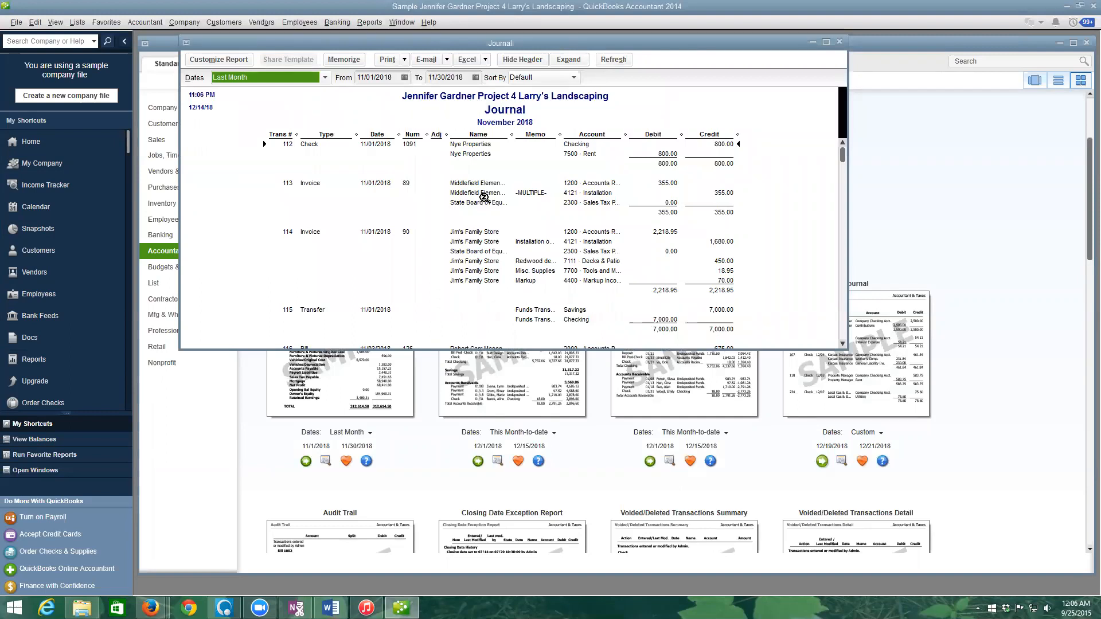
click(486, 59)
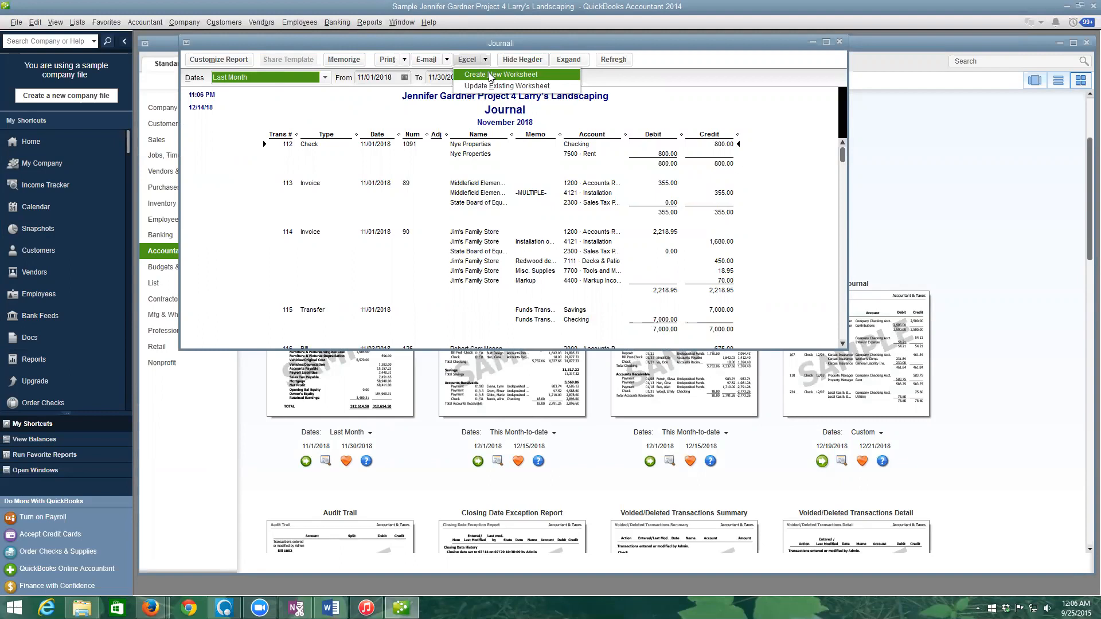
- Target the export at replacing a worksheet in CH4 REPORTS from the USB's Acct105\Student Data Files
click(491, 75)
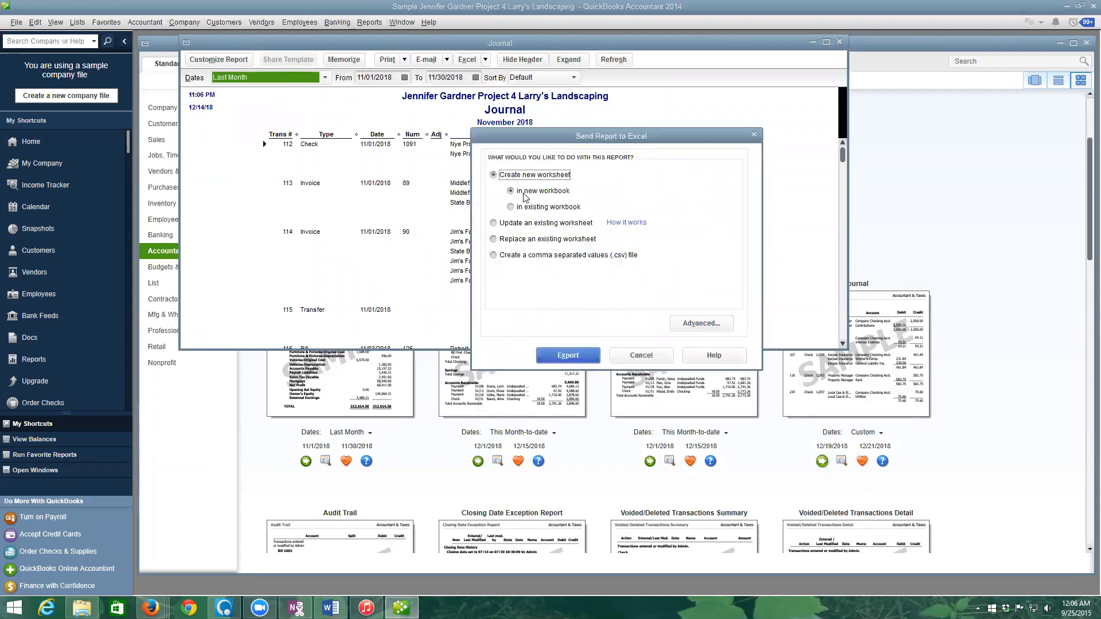
click(504, 239)
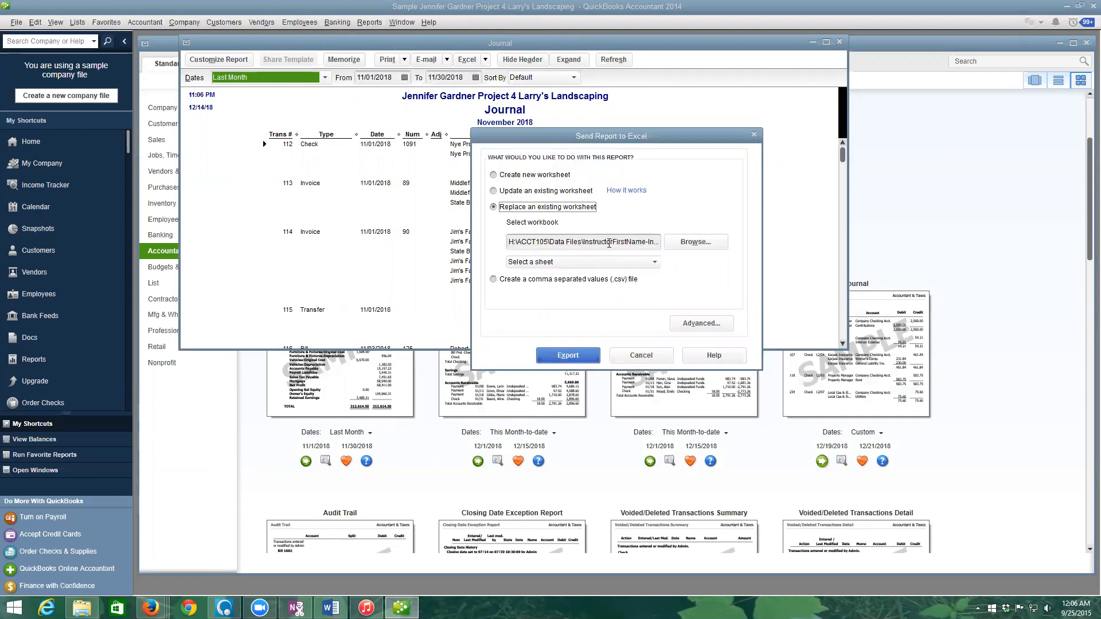
click(695, 242)
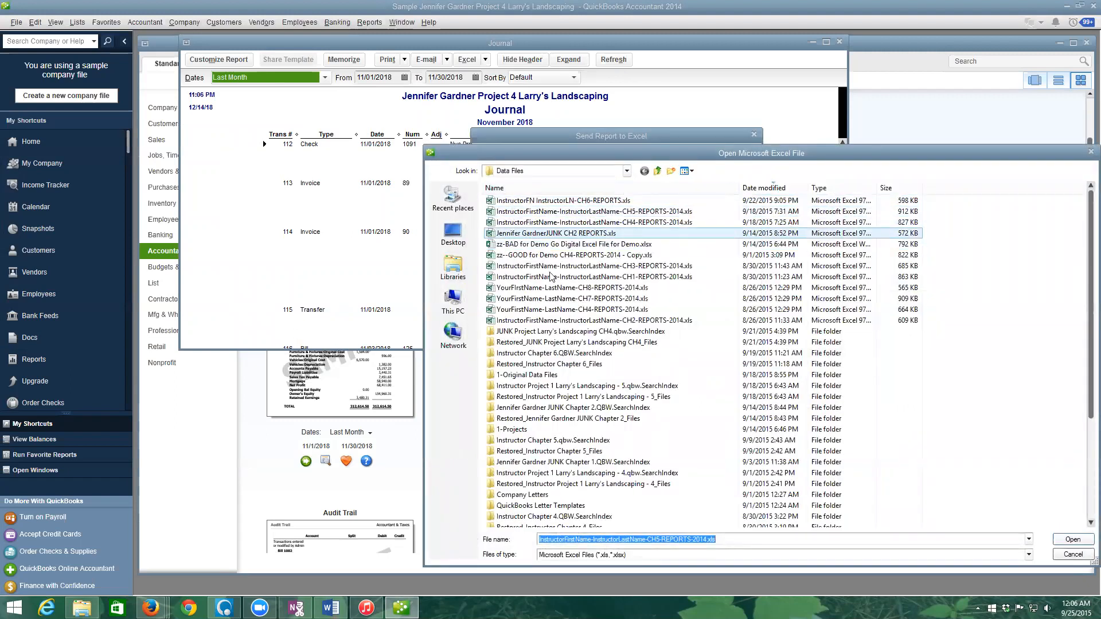
click(627, 172)
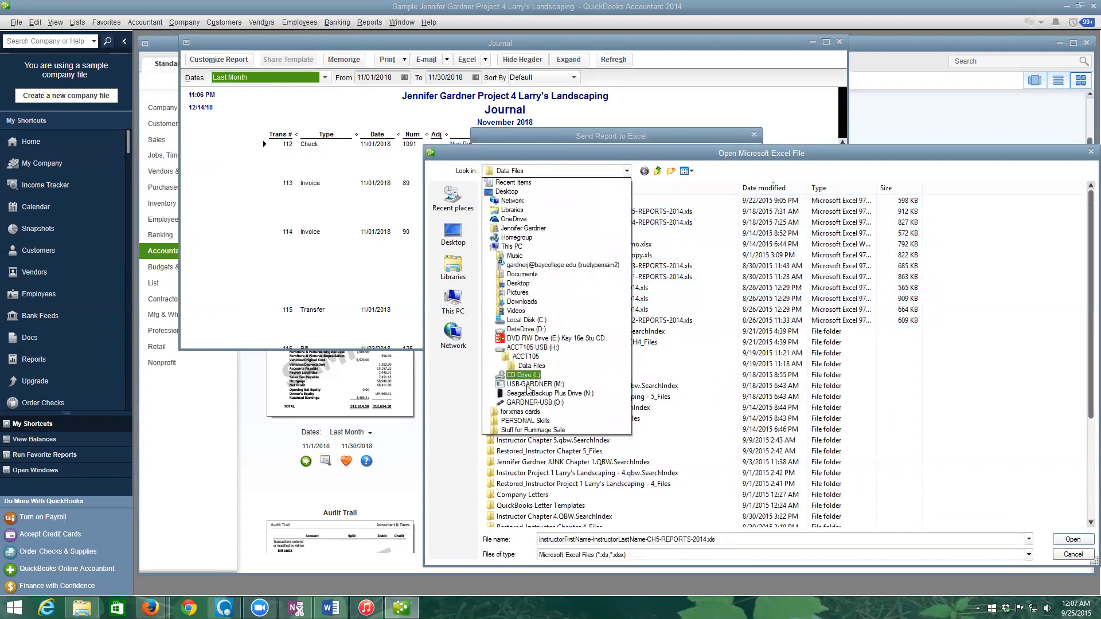
click(528, 403)
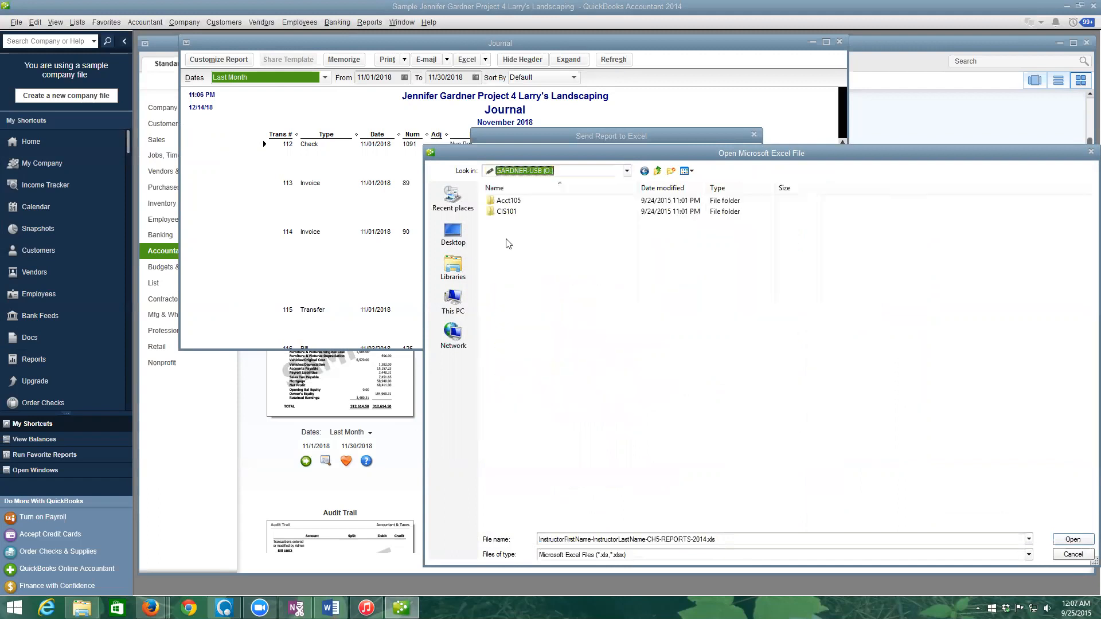
double_click(509, 213)
double_click(519, 202)
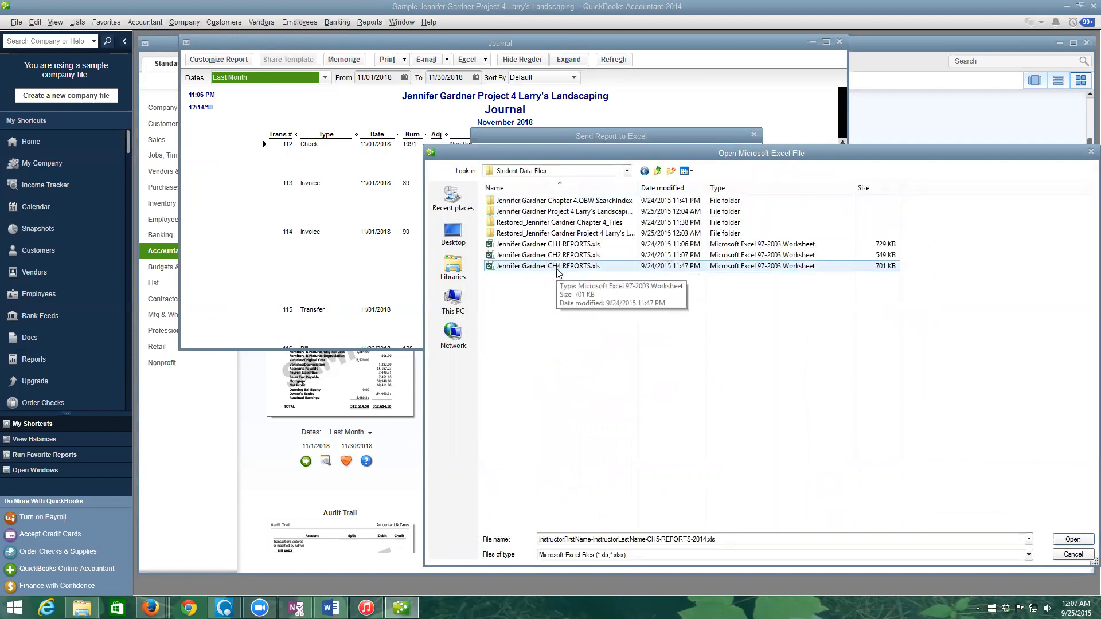
click(557, 271)
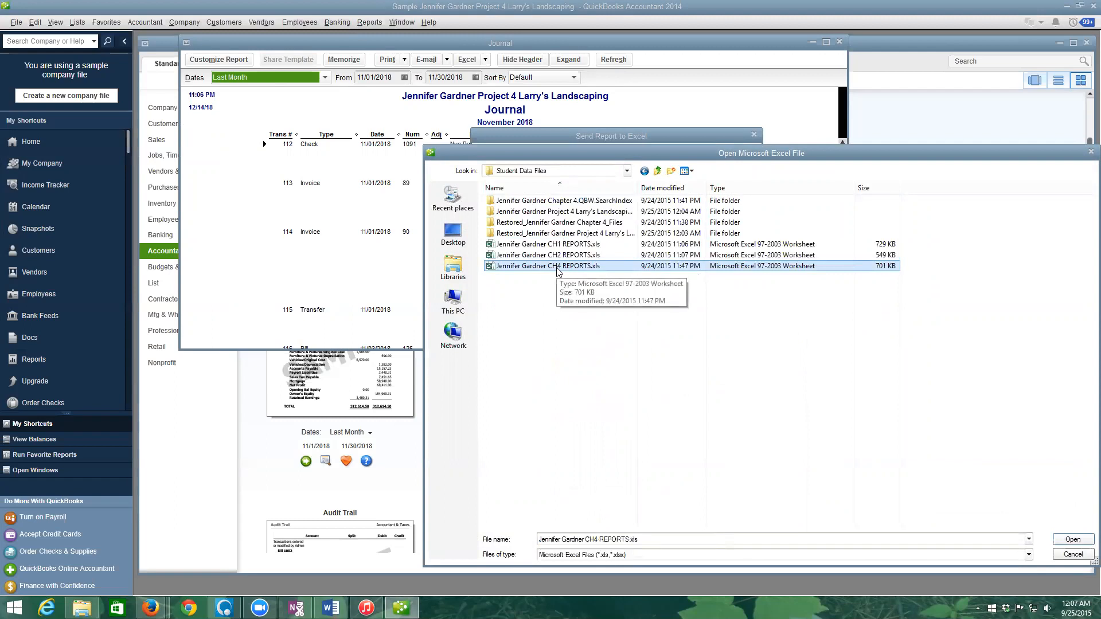
double_click(556, 267)
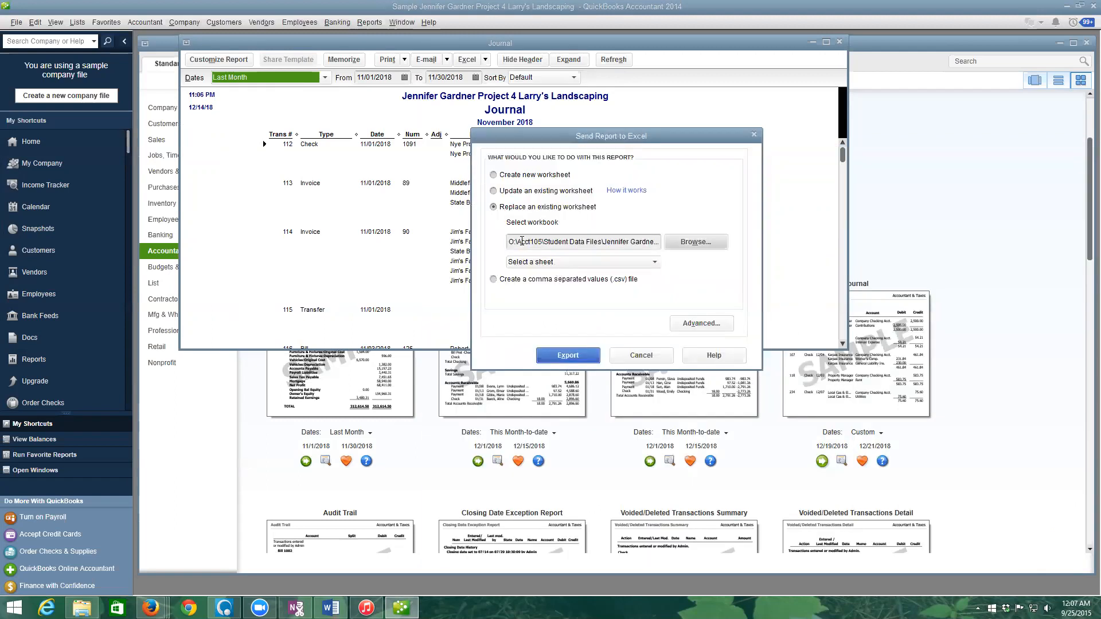
- Pick the PR4.9 JOUR sheet, accept the advanced options, export, and turn off future replace warnings
click(655, 262)
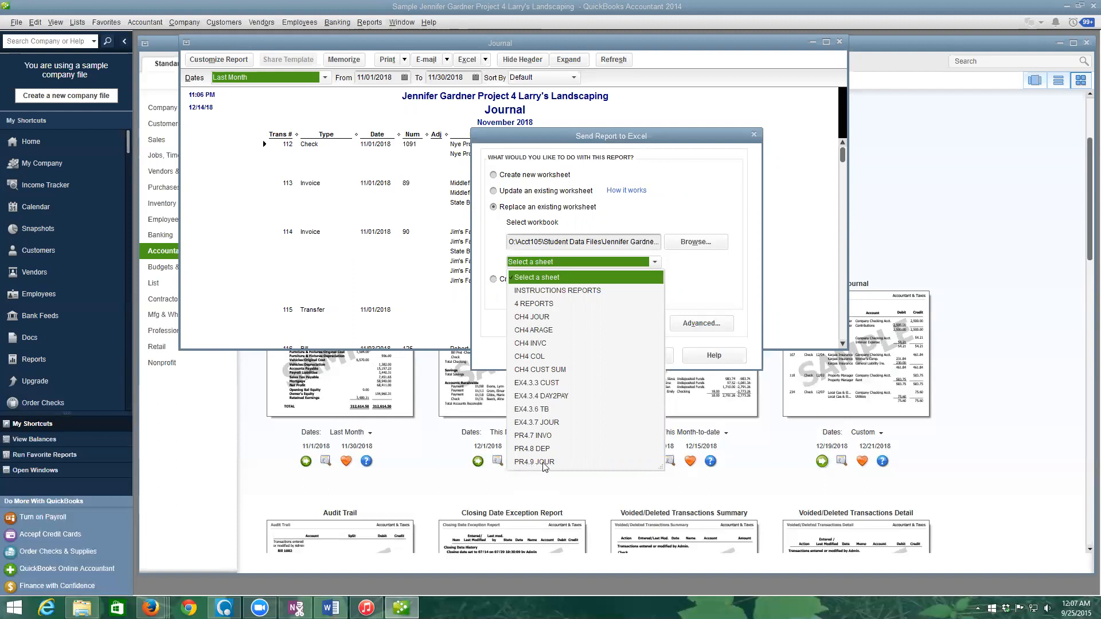
click(534, 463)
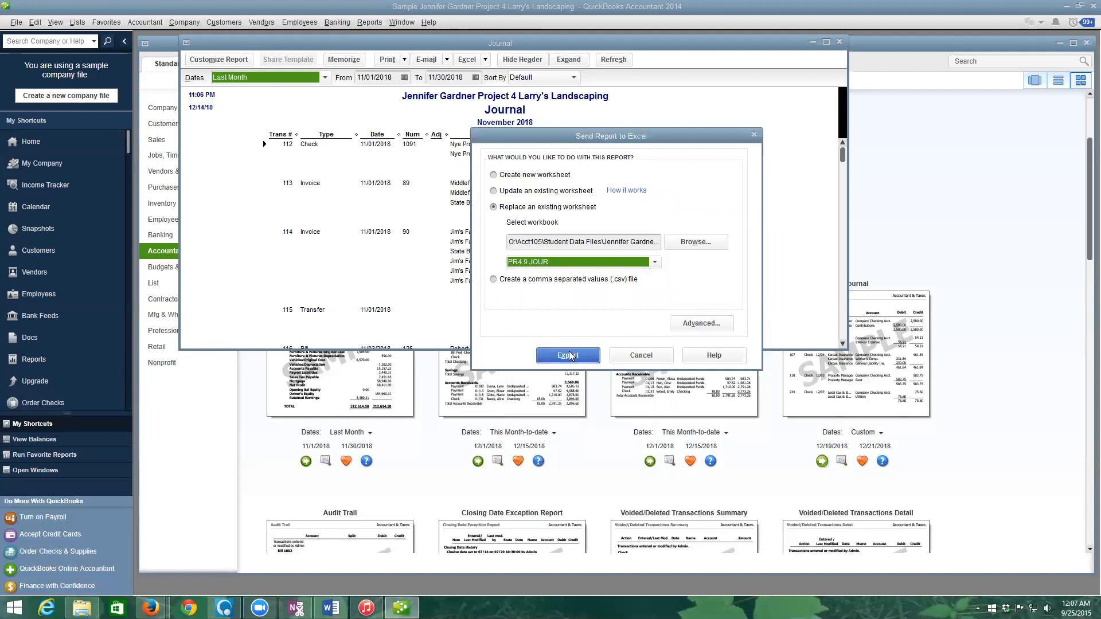
click(689, 325)
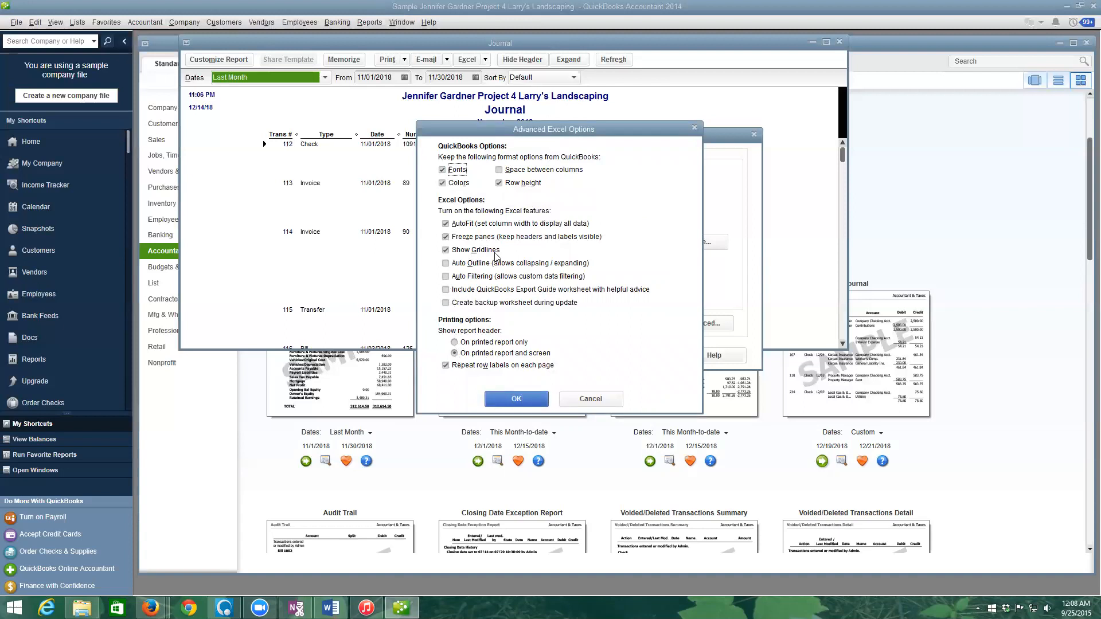
click(515, 400)
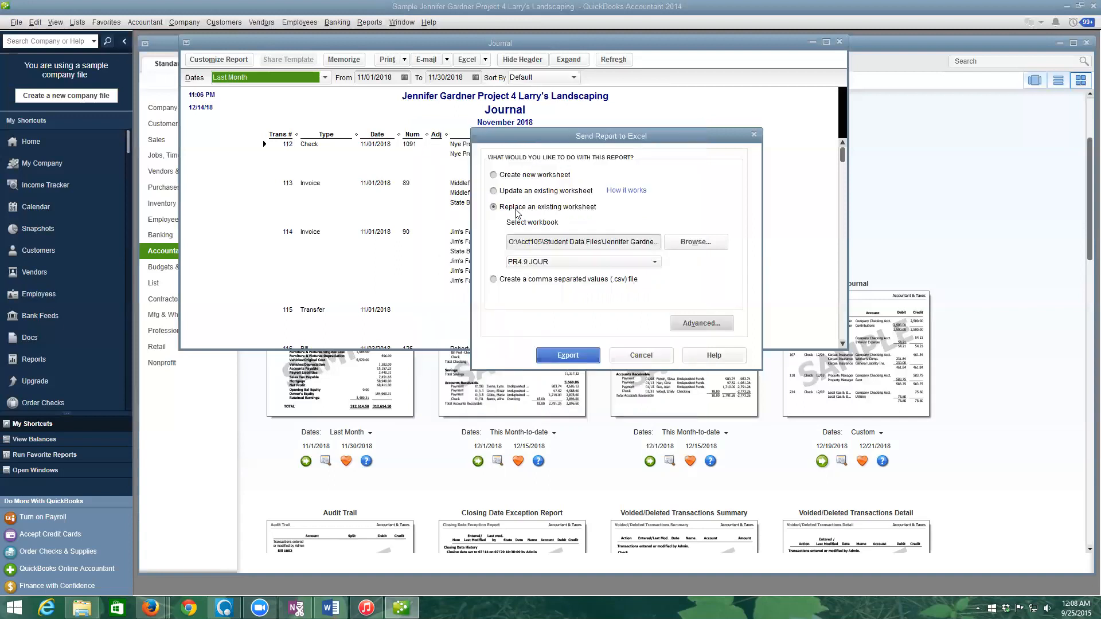
click(563, 351)
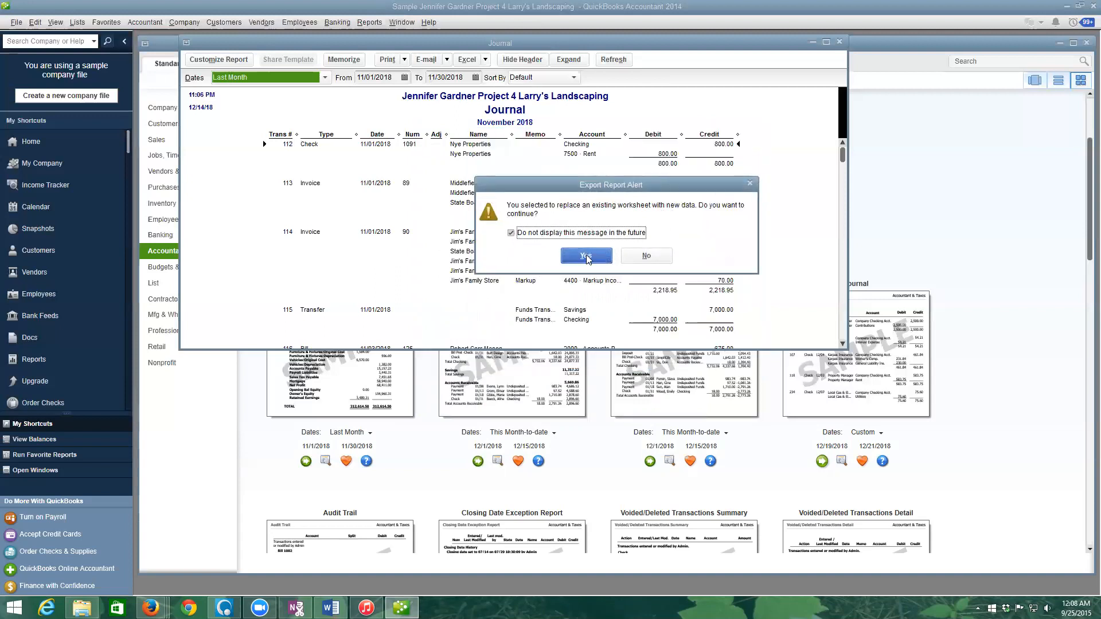
click(510, 234)
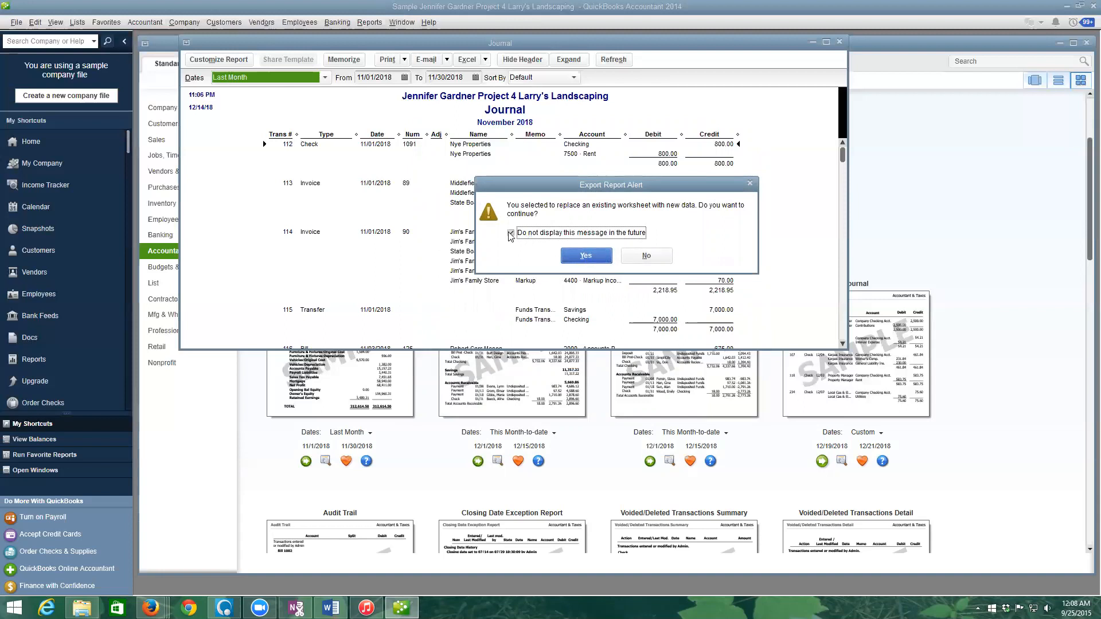
- Confirm replacing the PR4.9 JOUR worksheet with the November 2018 Journal
click(589, 252)
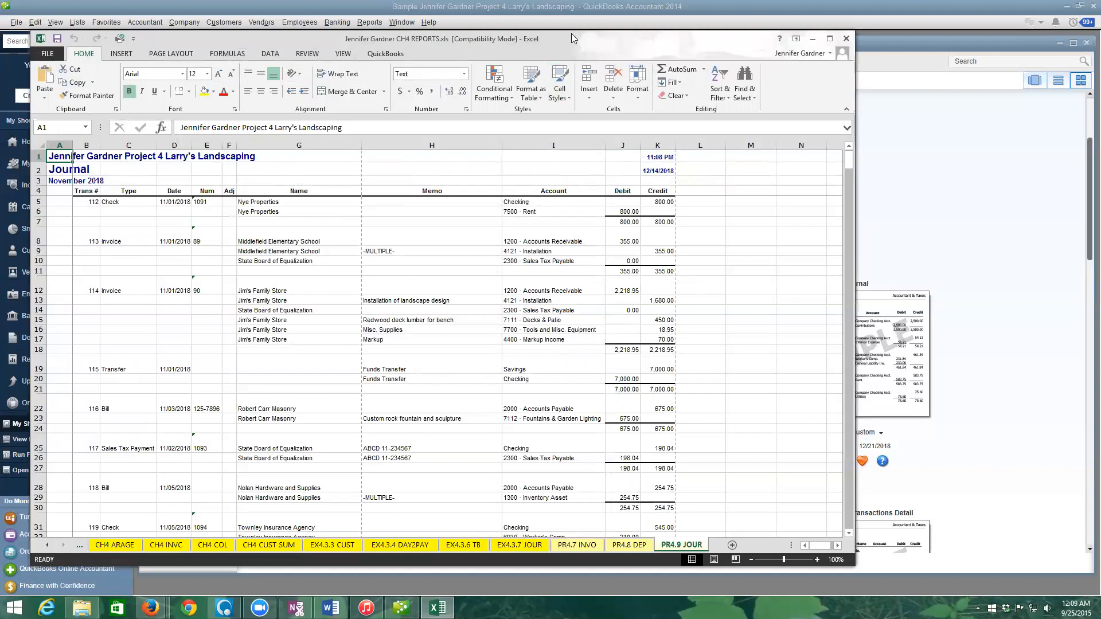
- Move the Excel window aside and switch to the 4 REPORTS checklist sheet
drag(571, 33, 704, 33)
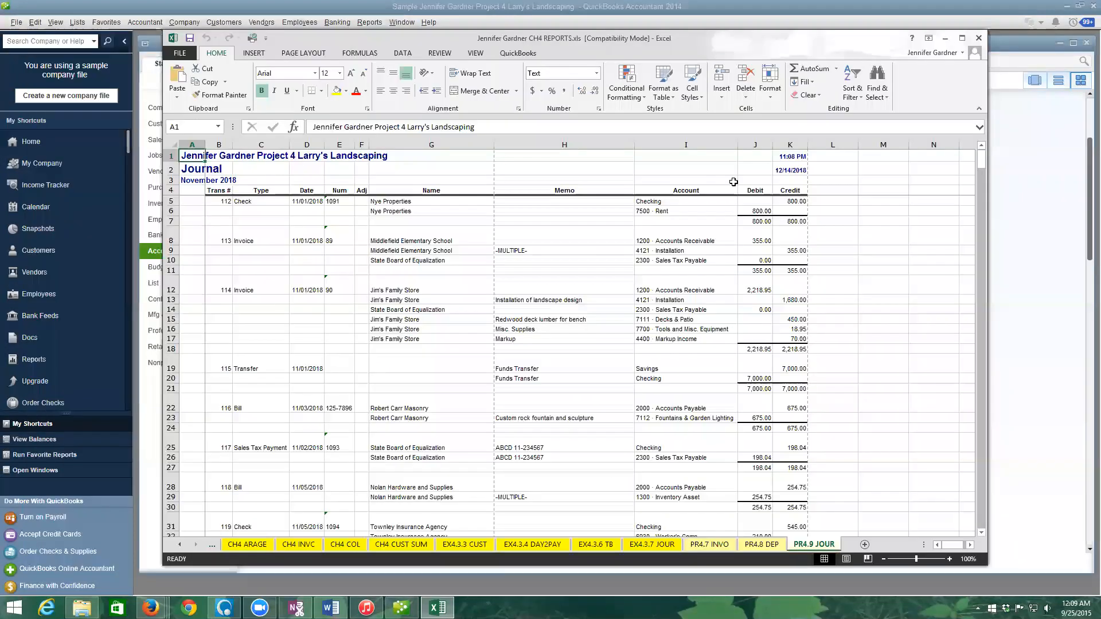
click(212, 545)
click(181, 546)
click(181, 546)
click(197, 545)
click(179, 546)
click(196, 545)
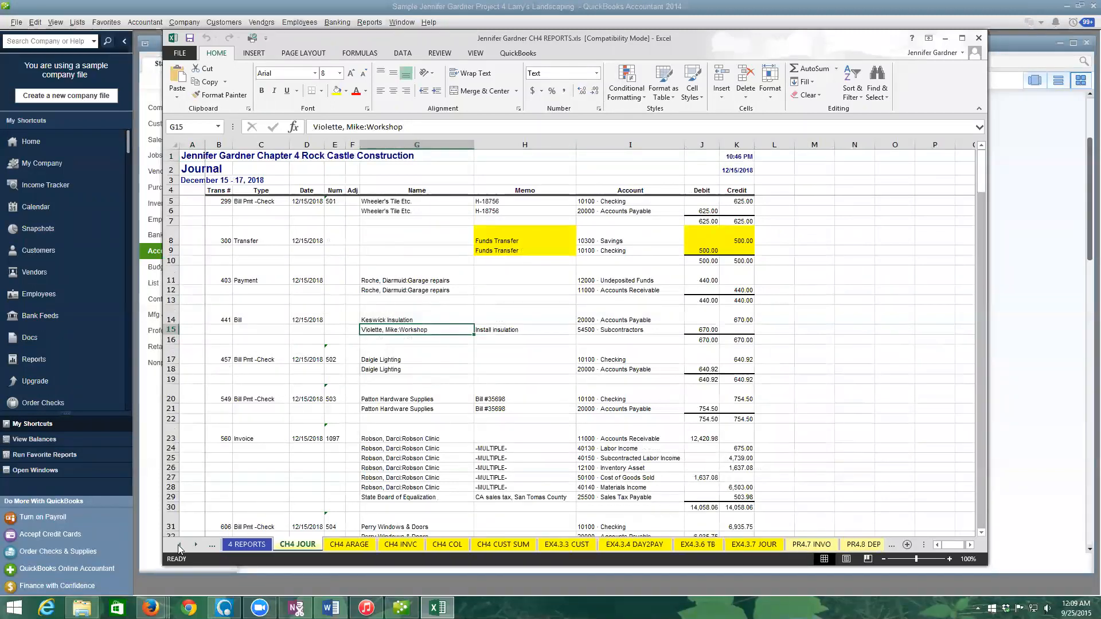
click(179, 545)
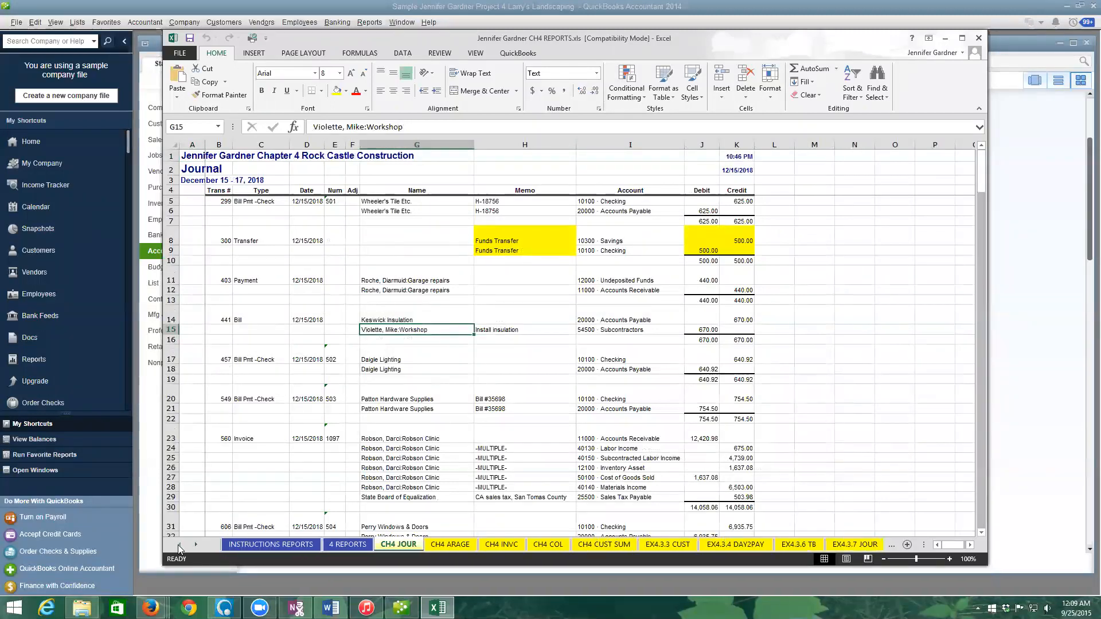
click(350, 545)
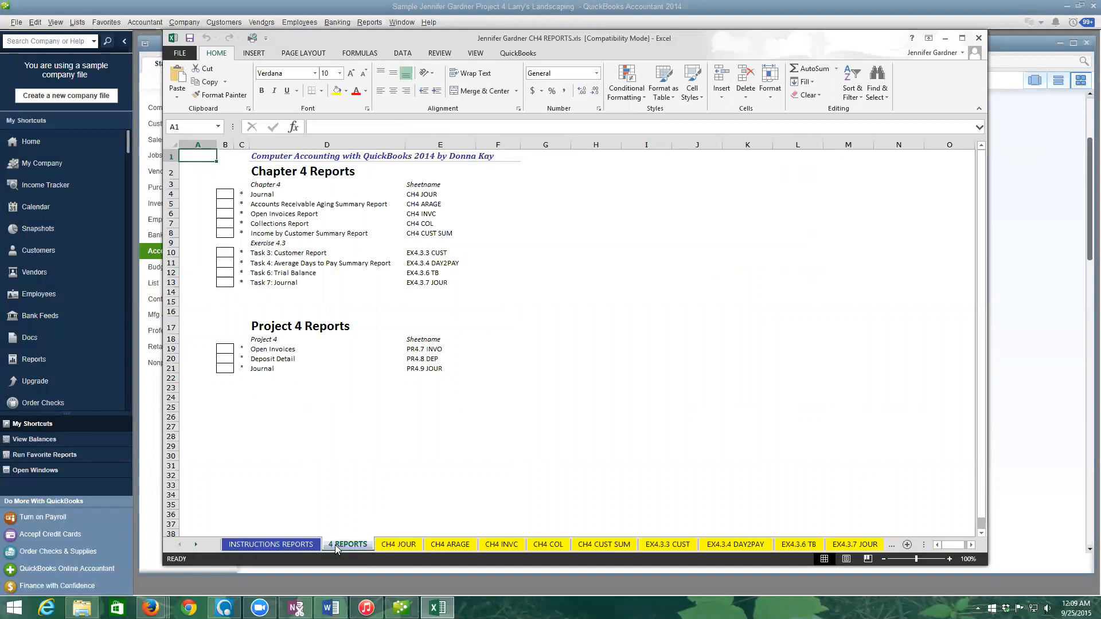
- Enter an x in column B from B4 down beside each Chapter 4, Exercise 4.3 and Project 4 report
click(227, 196)
text(x)
key(Return)
text(x)
key(Return)
text(x)
key(Return)
text(x)
key(Return)
text(x)
key(Return)
key(Return)
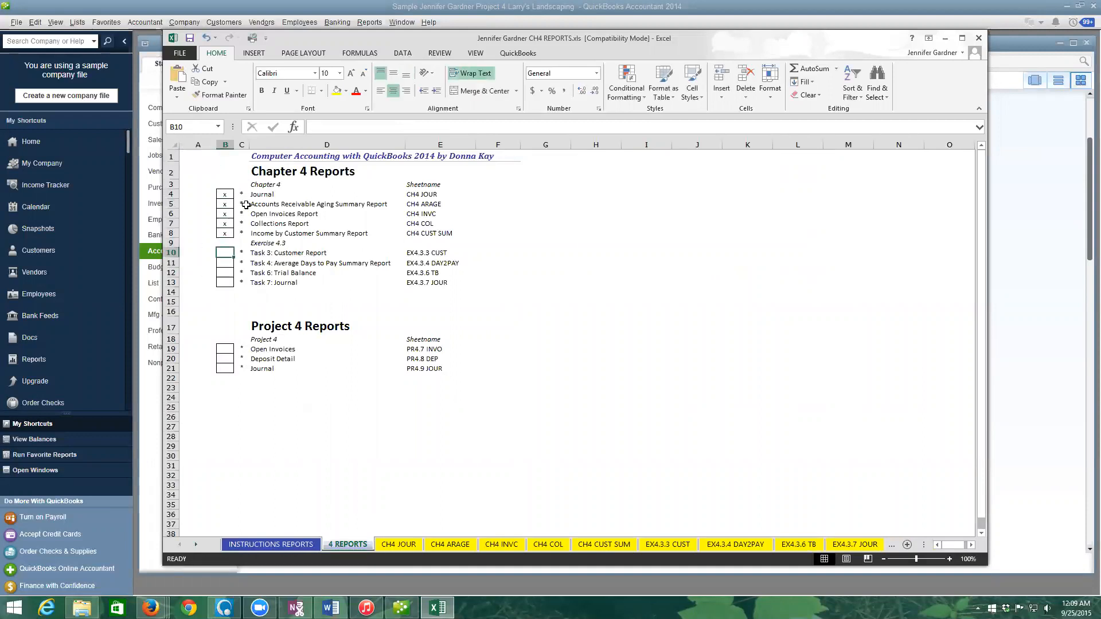
text(x)
key(Return)
text(x x x)
key(Return)
key(Return)
key(Return)
key(Return)
key(Return)
key(Return)
key(Return)
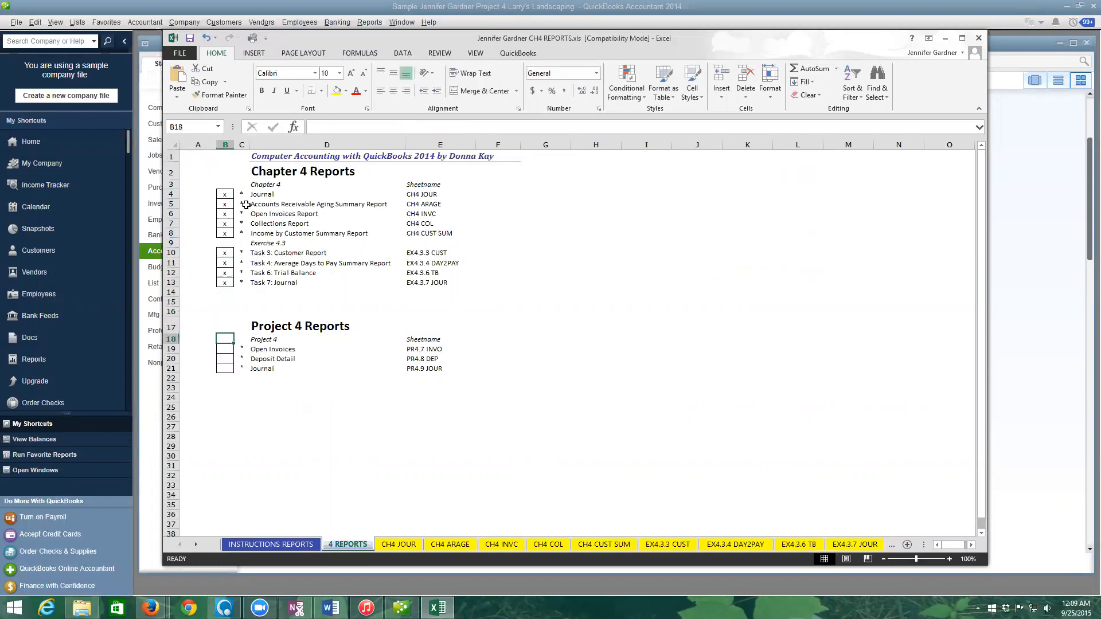
key(Up)
text(x)
key(Return)
text(x)
key(Return)
text(x)
key(Return)
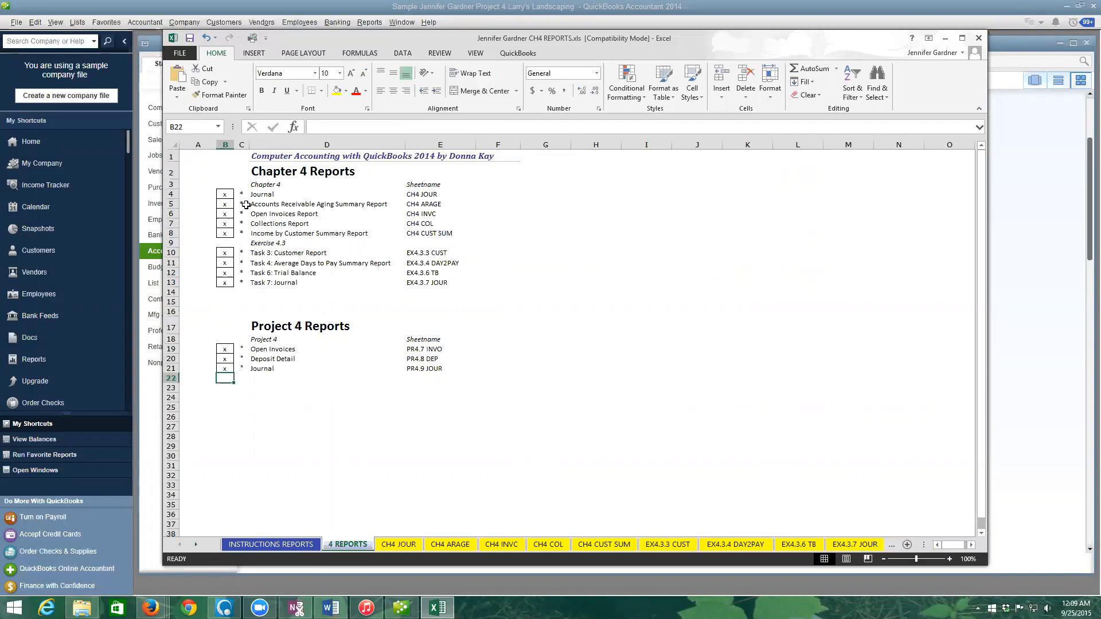
- Check each exported sheet from CH4 JOUR through PR4.8 DEP, ending on PR4.9 JOUR
click(400, 544)
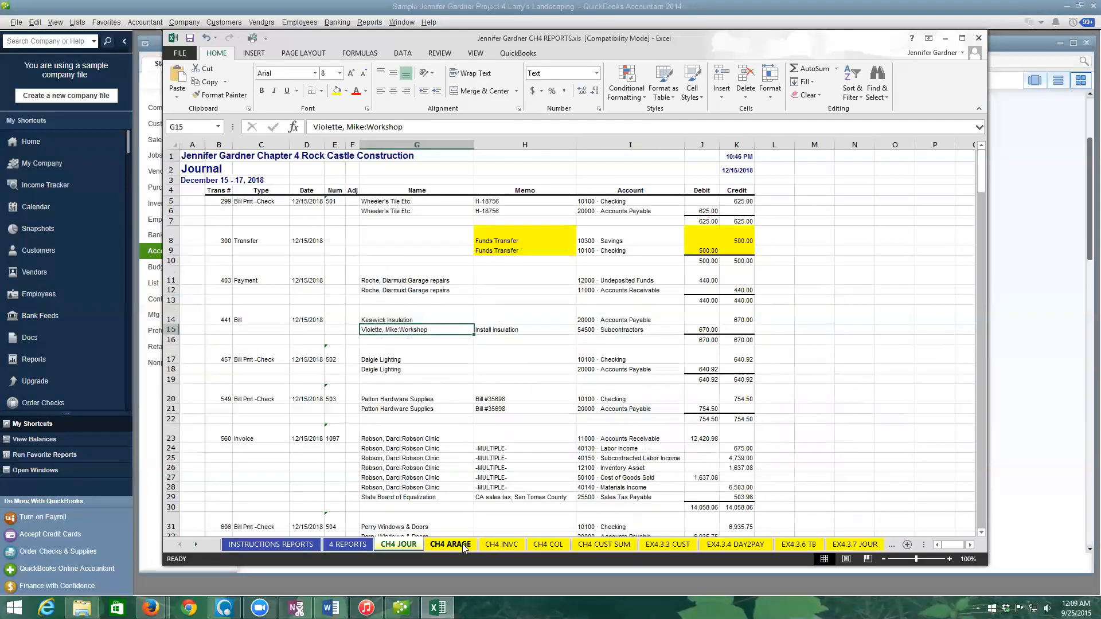
click(450, 545)
click(502, 545)
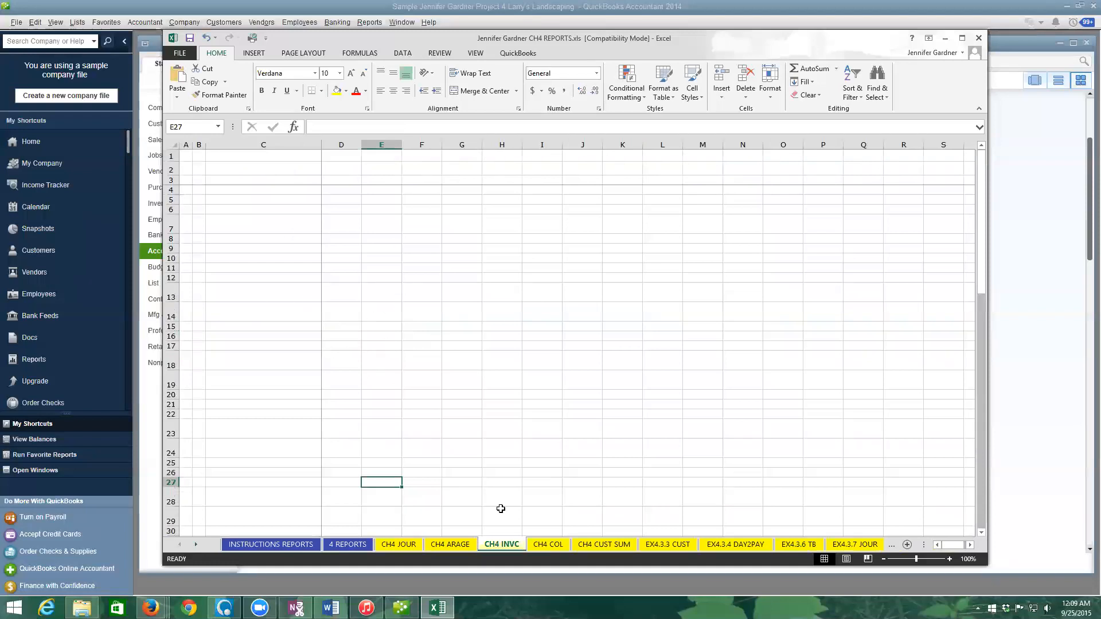
click(549, 546)
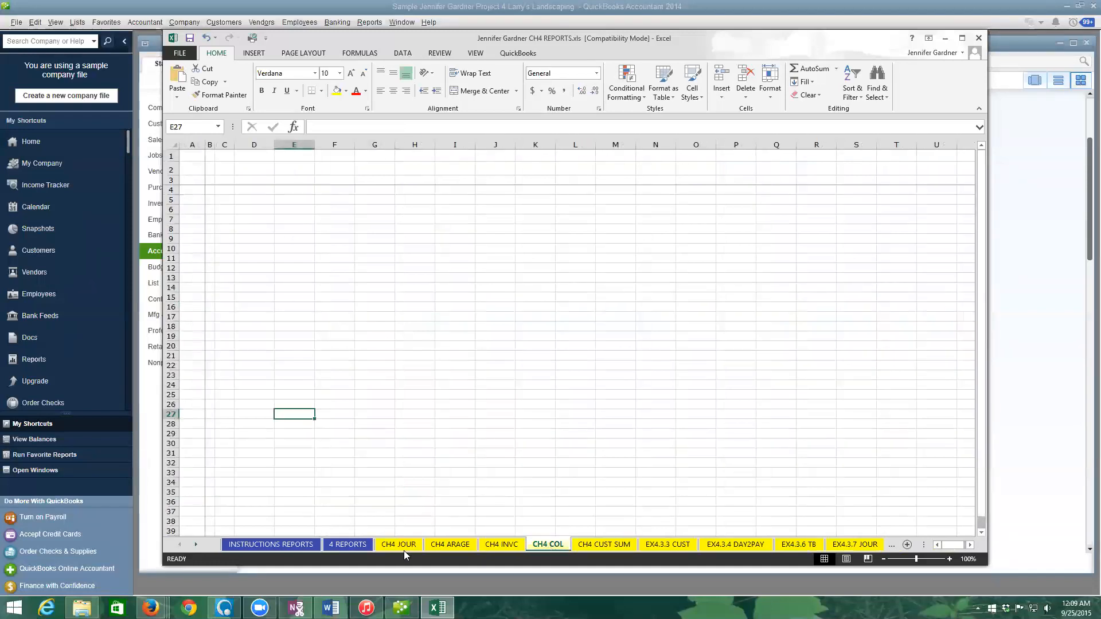
click(580, 548)
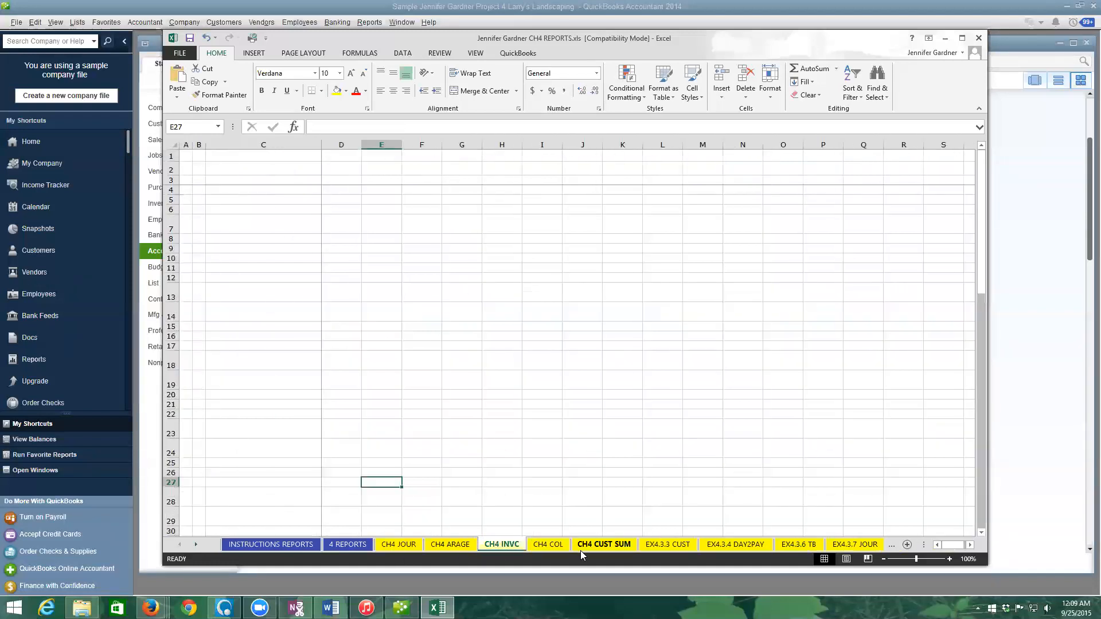
click(660, 546)
click(736, 546)
click(815, 546)
click(838, 546)
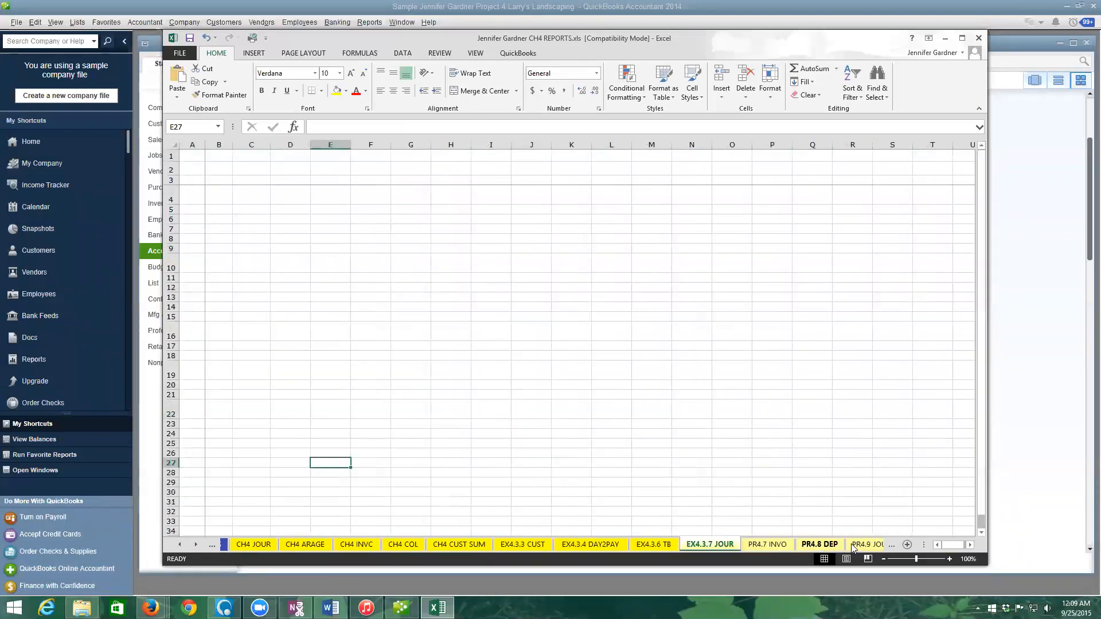
click(853, 548)
click(816, 545)
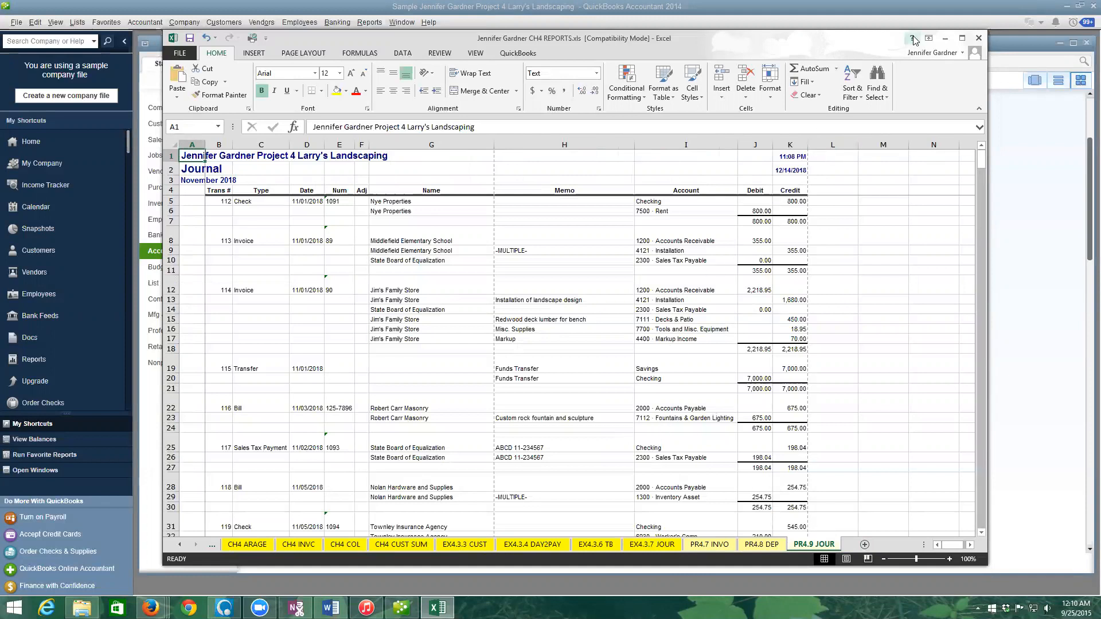
- Save and close the CH4 REPORTS workbook, then close the Journal without memorizing it
click(980, 39)
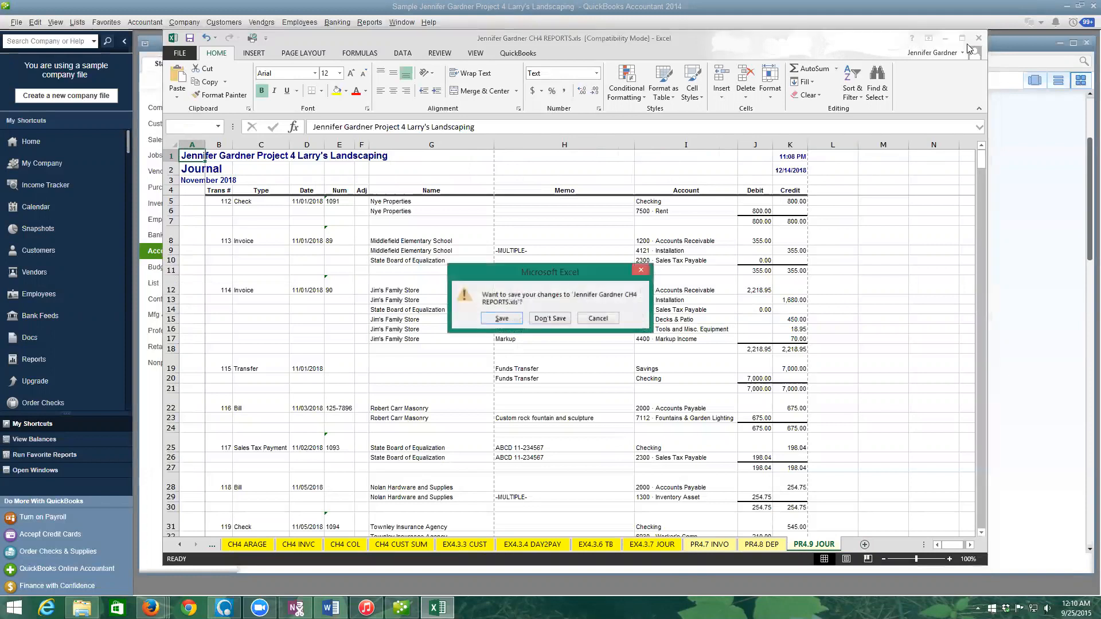
click(500, 318)
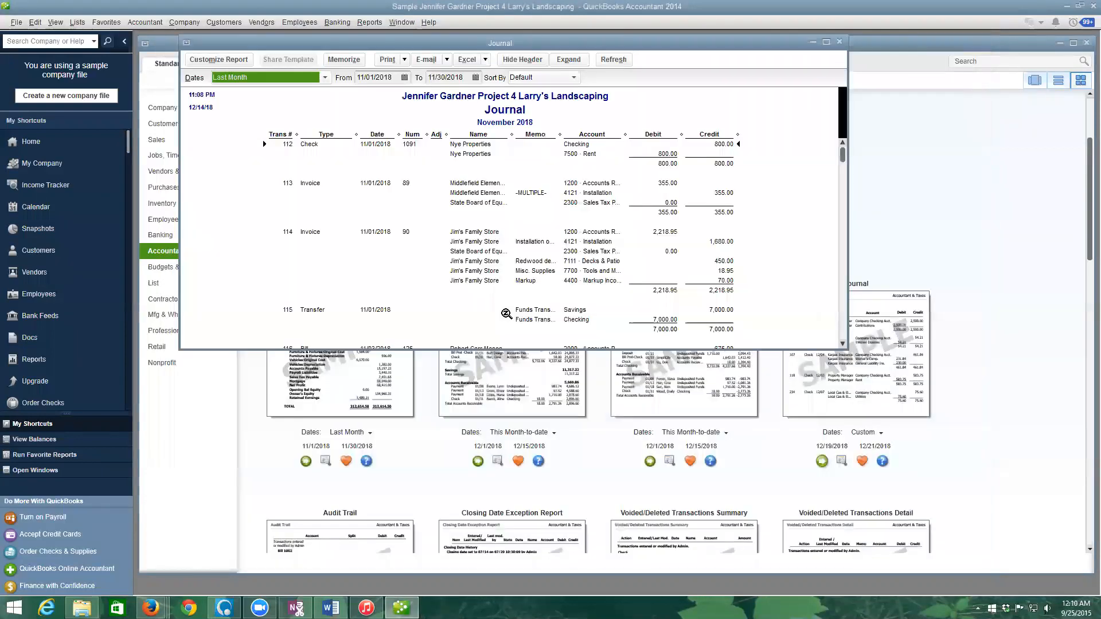
click(840, 41)
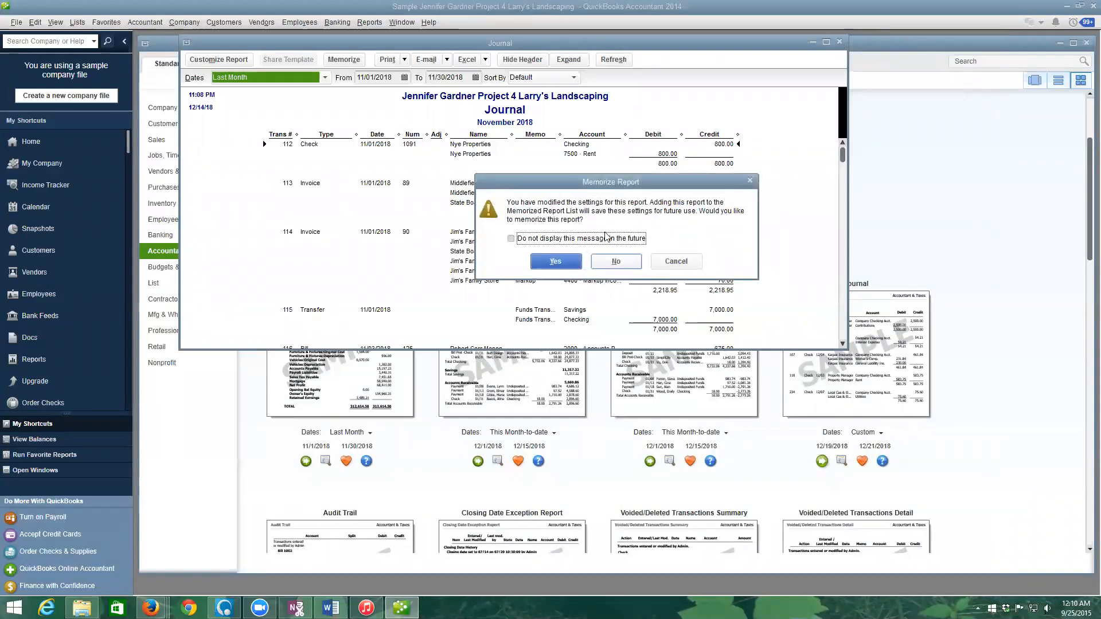
click(622, 262)
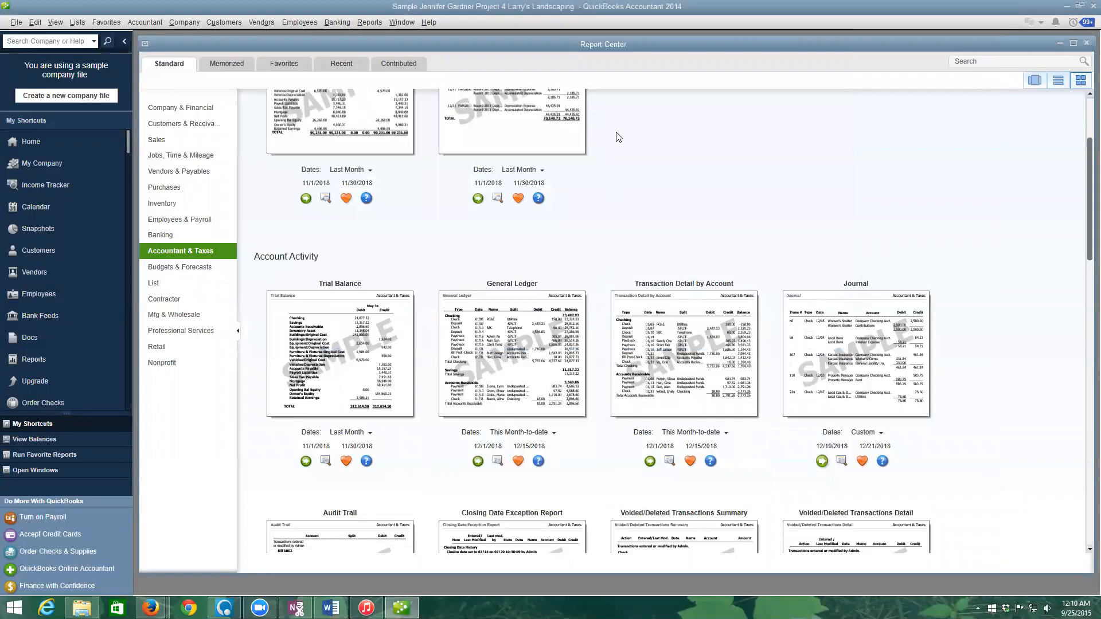
- Close the Report Center to return to the Larry's Landscaping Home page
click(1086, 42)
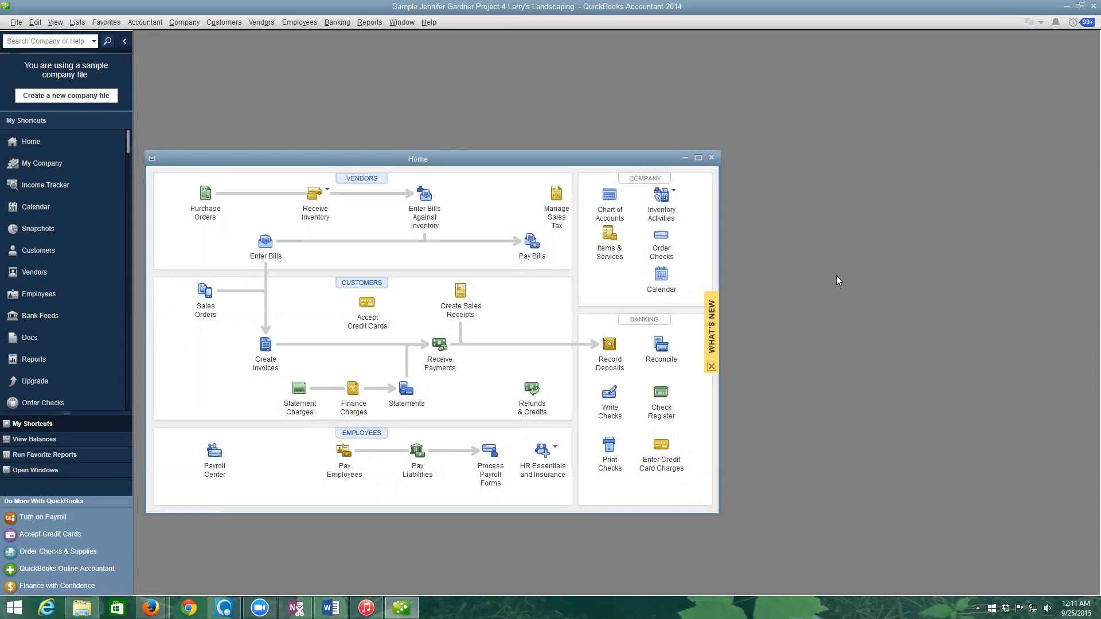
- Start a local backup via File > Back Up Company > Create Local Backup
click(17, 22)
mouse_move(27, 98)
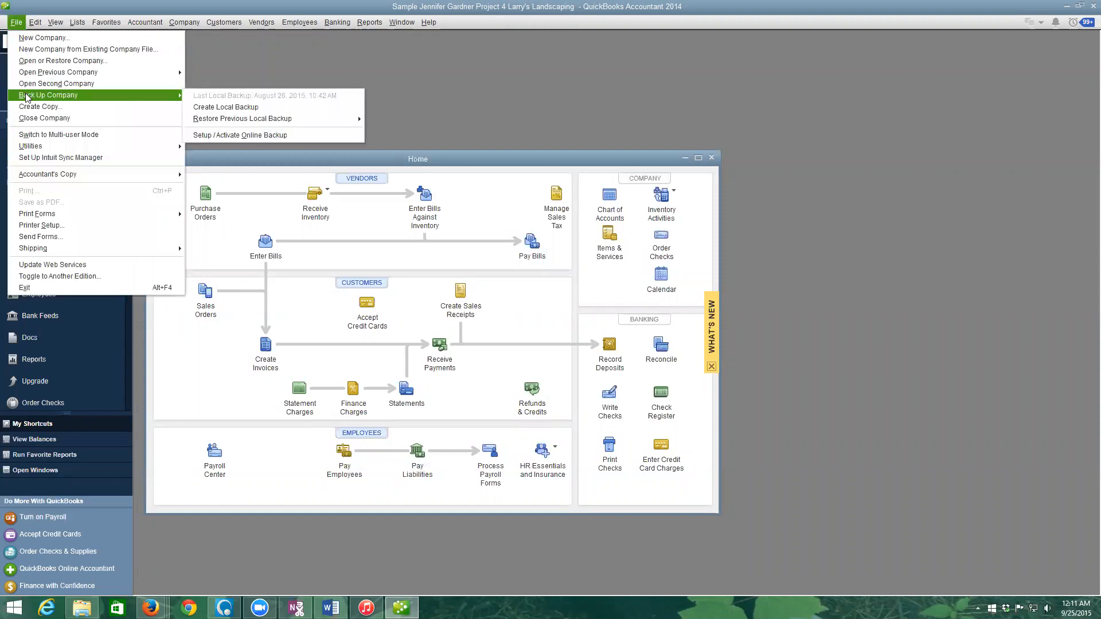
click(227, 108)
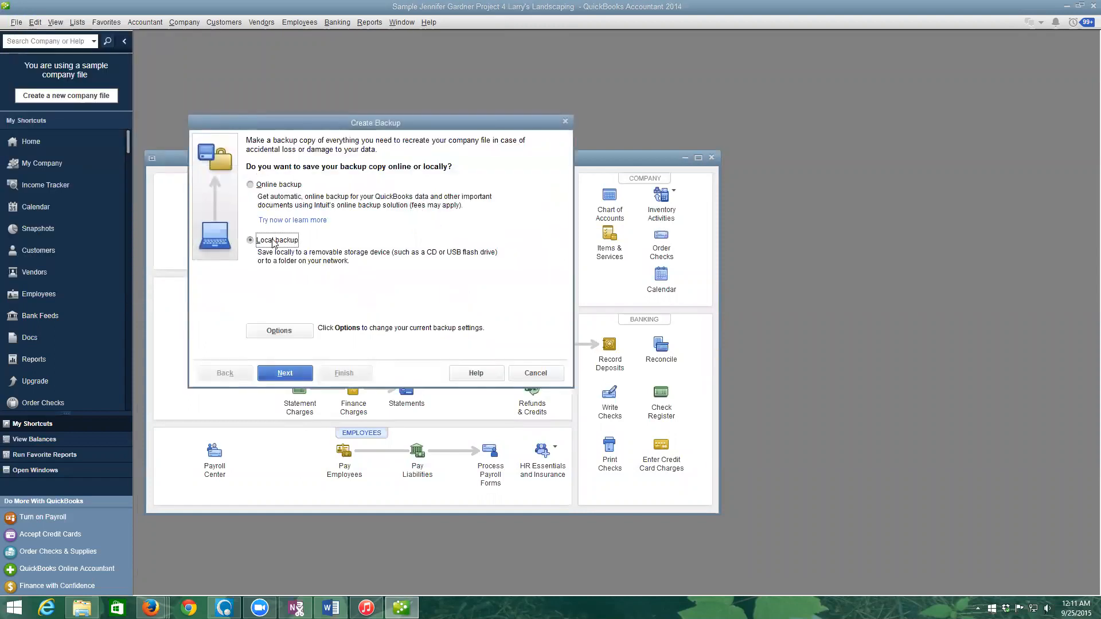
click(292, 375)
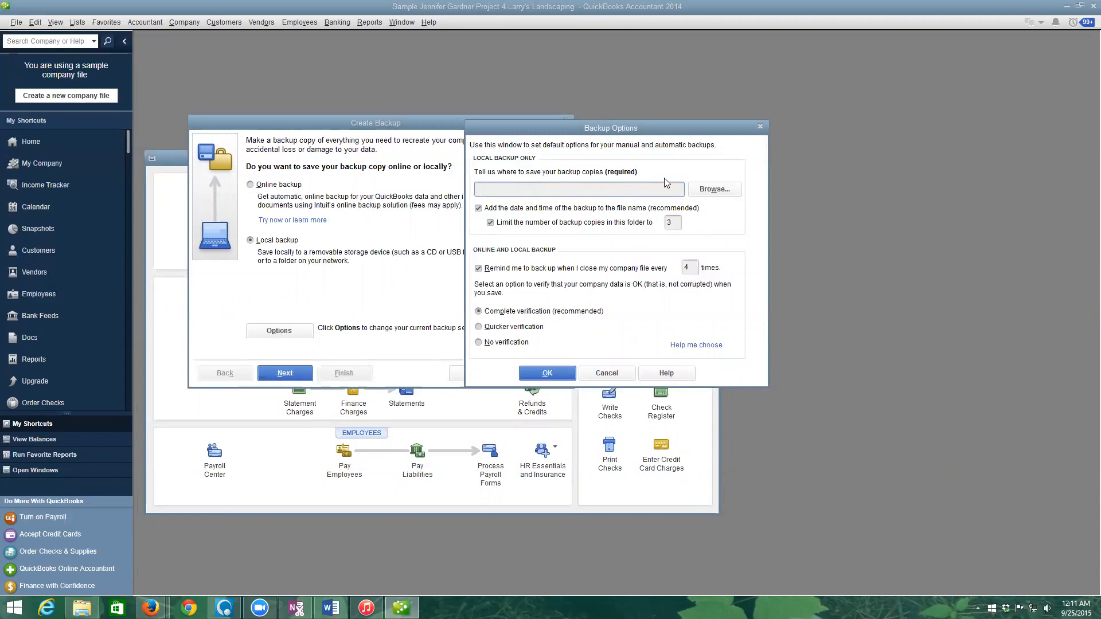
- Set the backup location to the USB drive's Acct105\Student Data Files folder
click(713, 189)
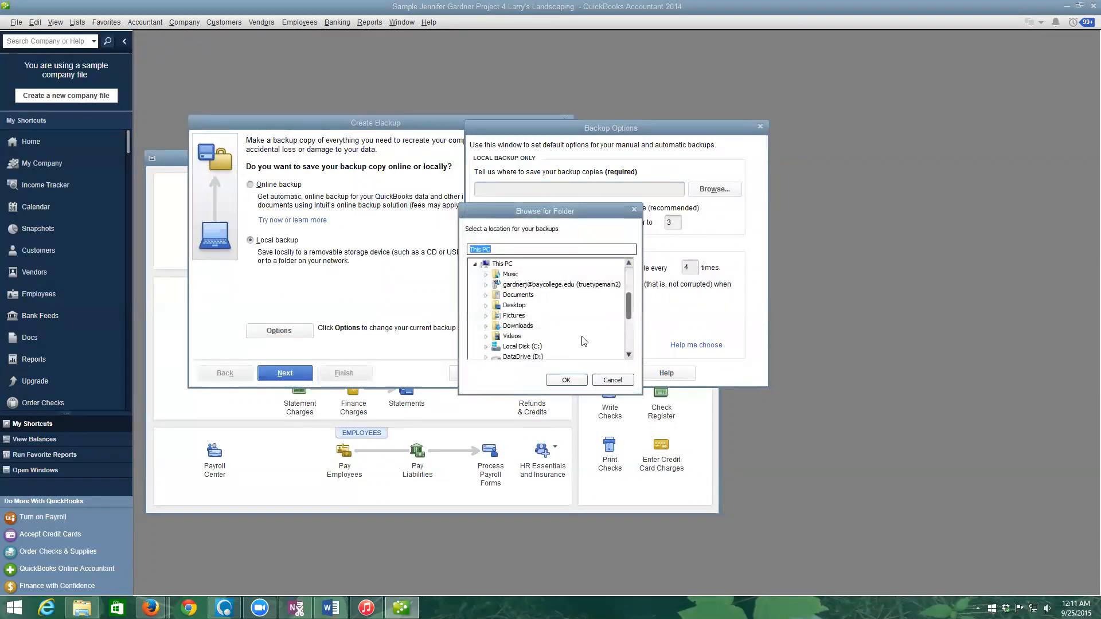
scroll(629, 312, down, 3)
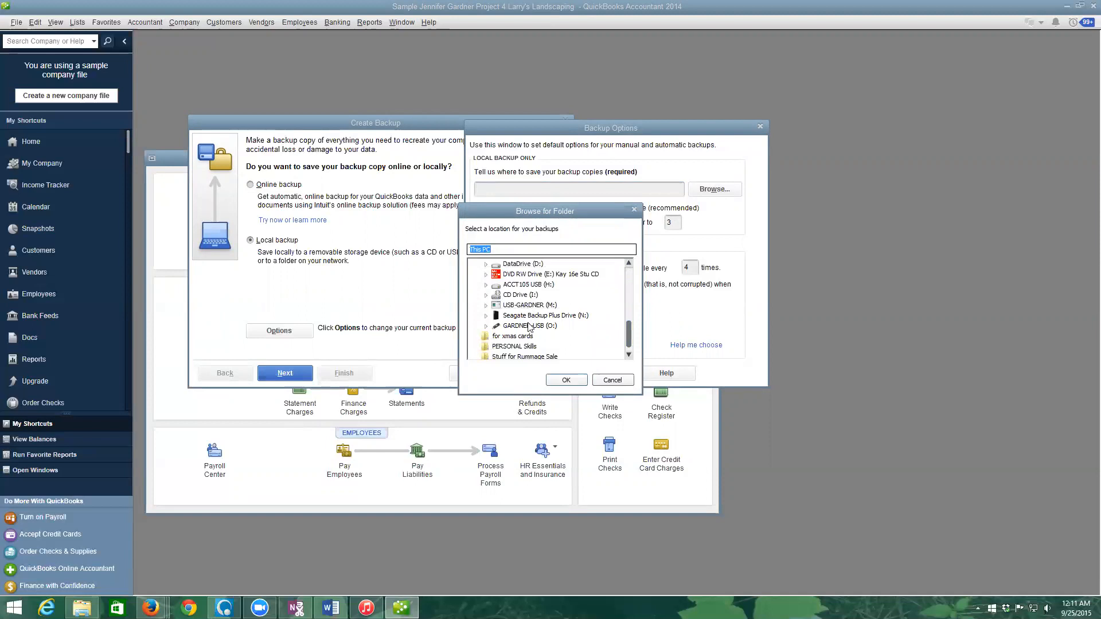
click(528, 325)
click(486, 327)
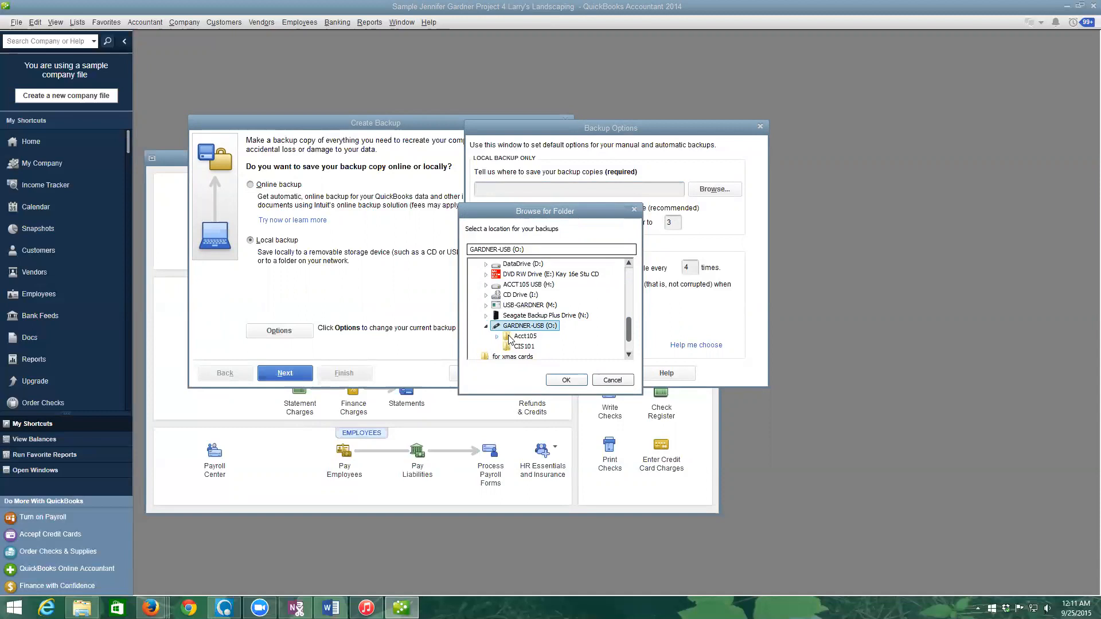
click(497, 337)
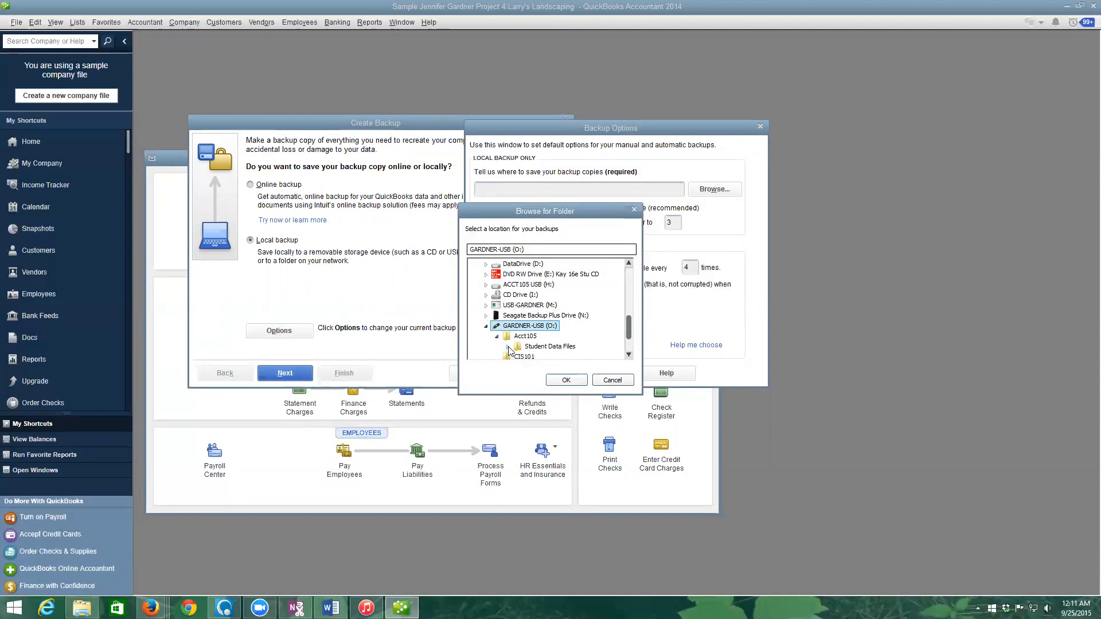
click(539, 348)
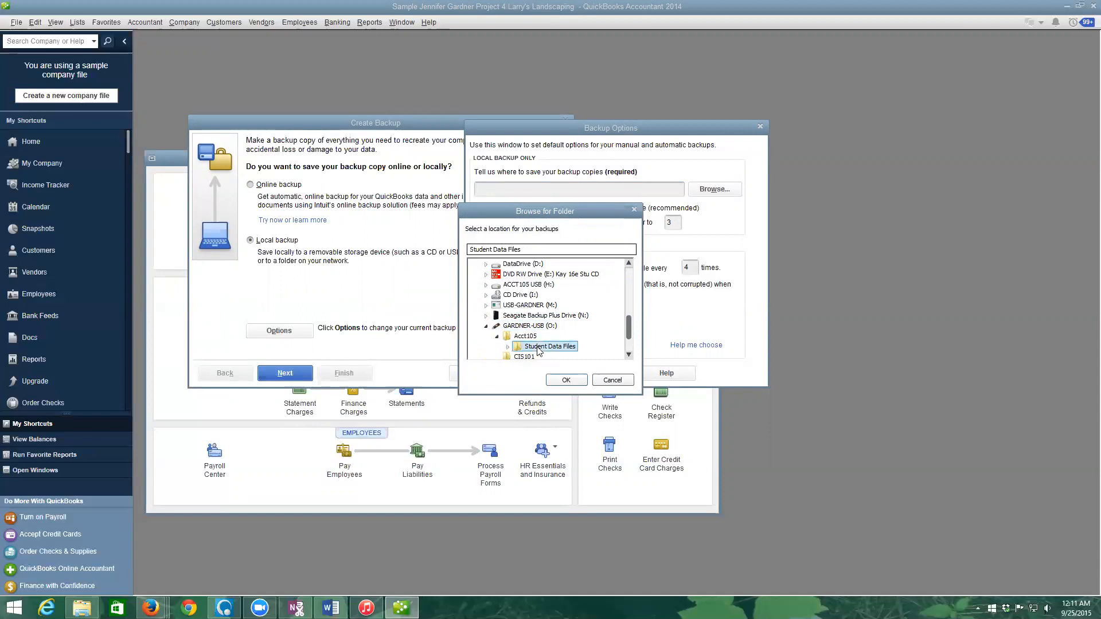
click(566, 380)
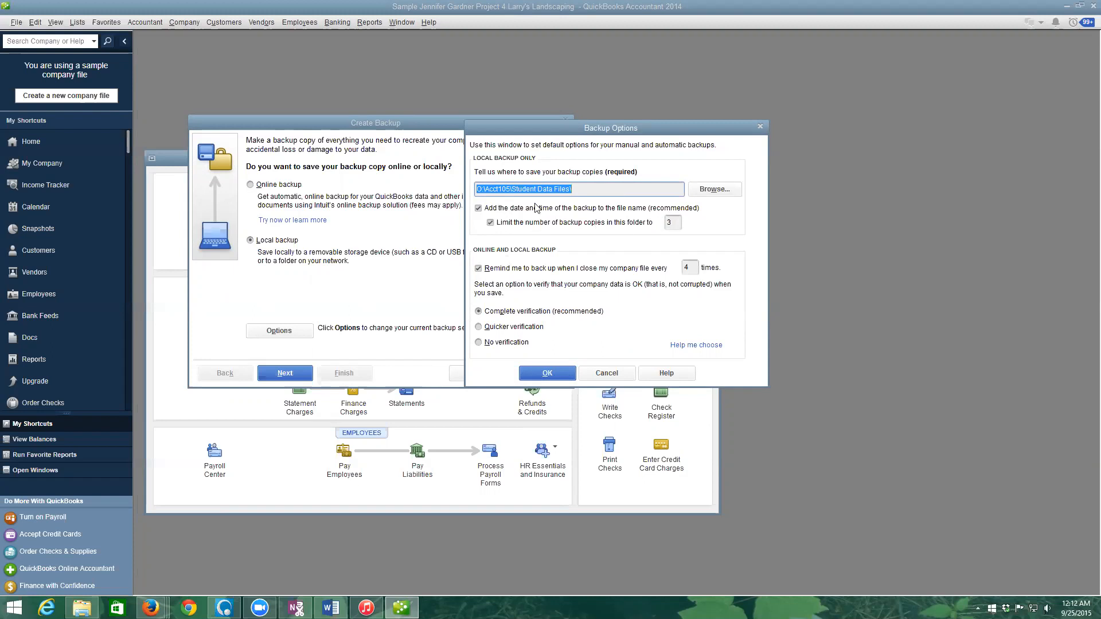
- Turn off the backup-copy limit and the backup reminder, and accept the Backup Options
click(491, 223)
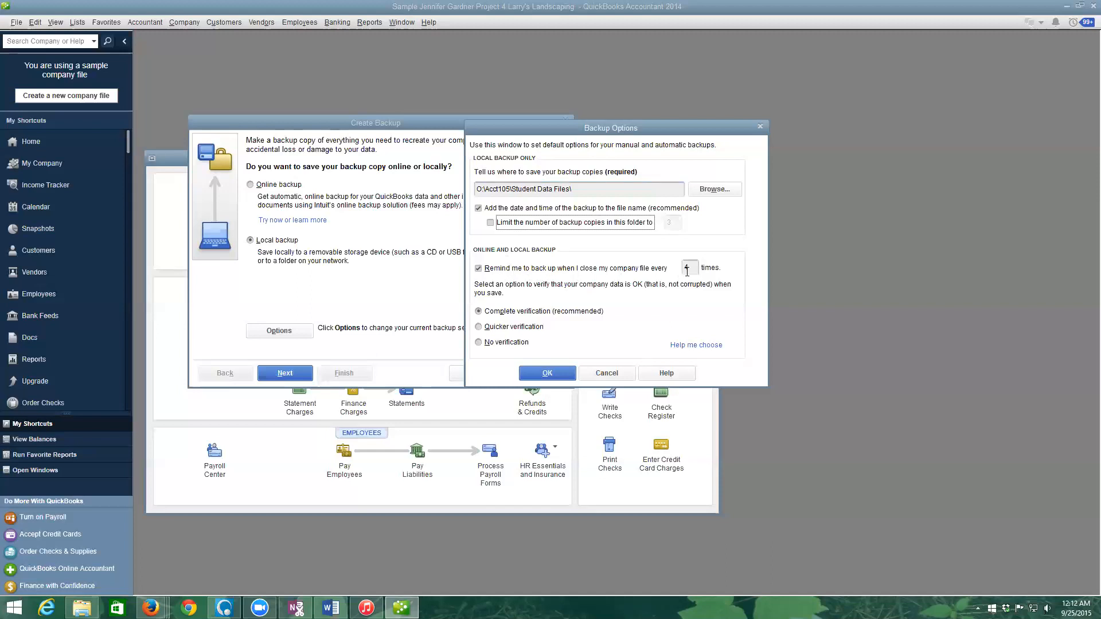
click(480, 272)
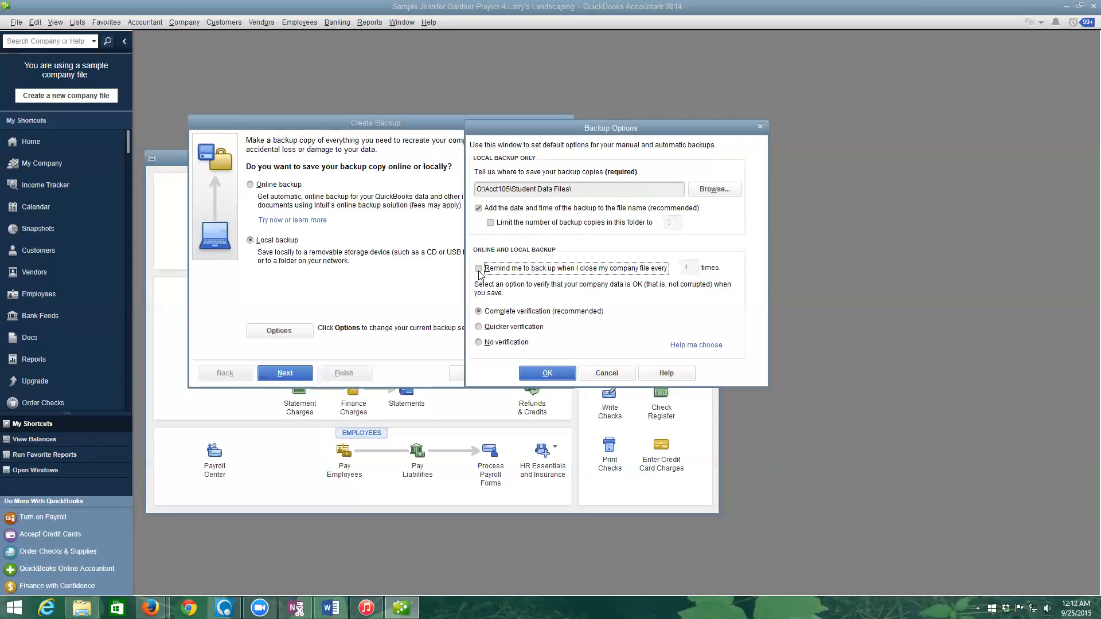
click(552, 376)
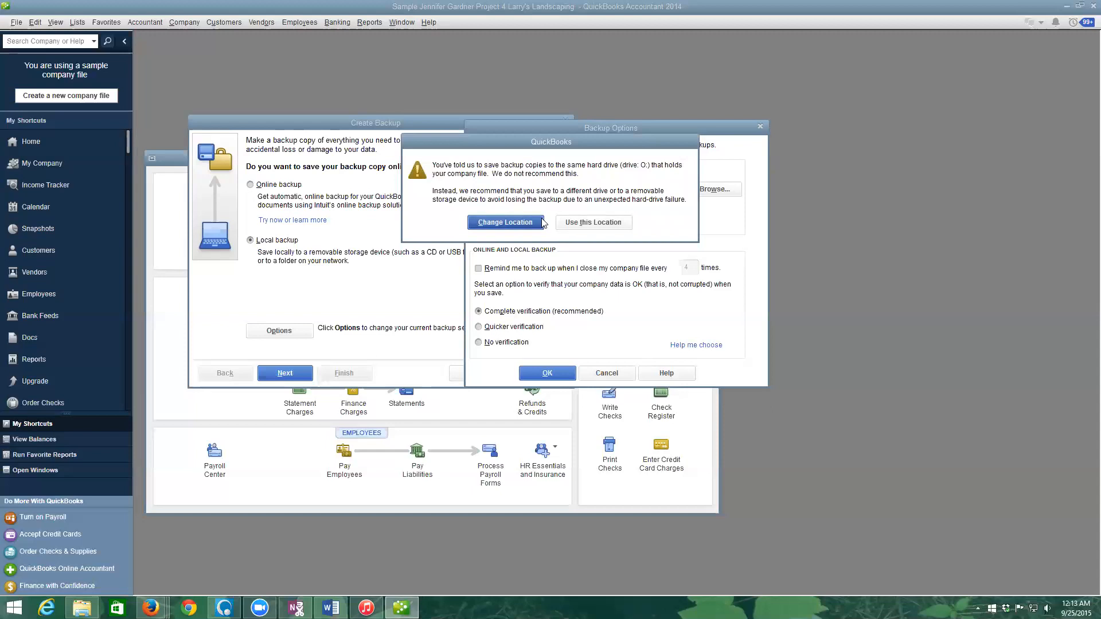
- Keep drive O: despite the warning and save the backup now as a .QBB file
click(597, 223)
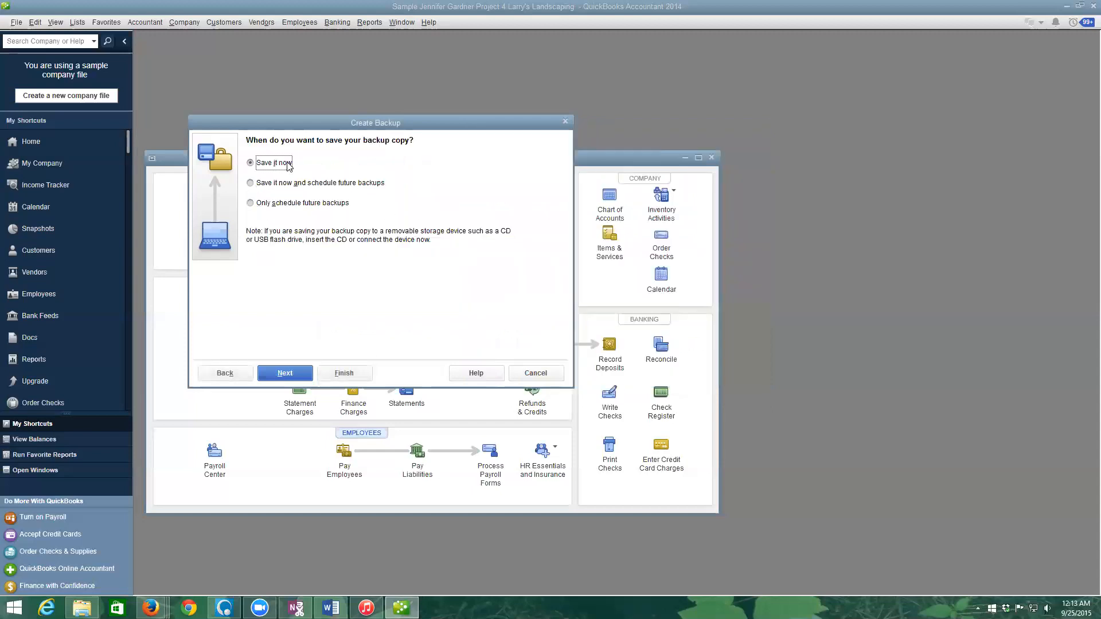
click(295, 374)
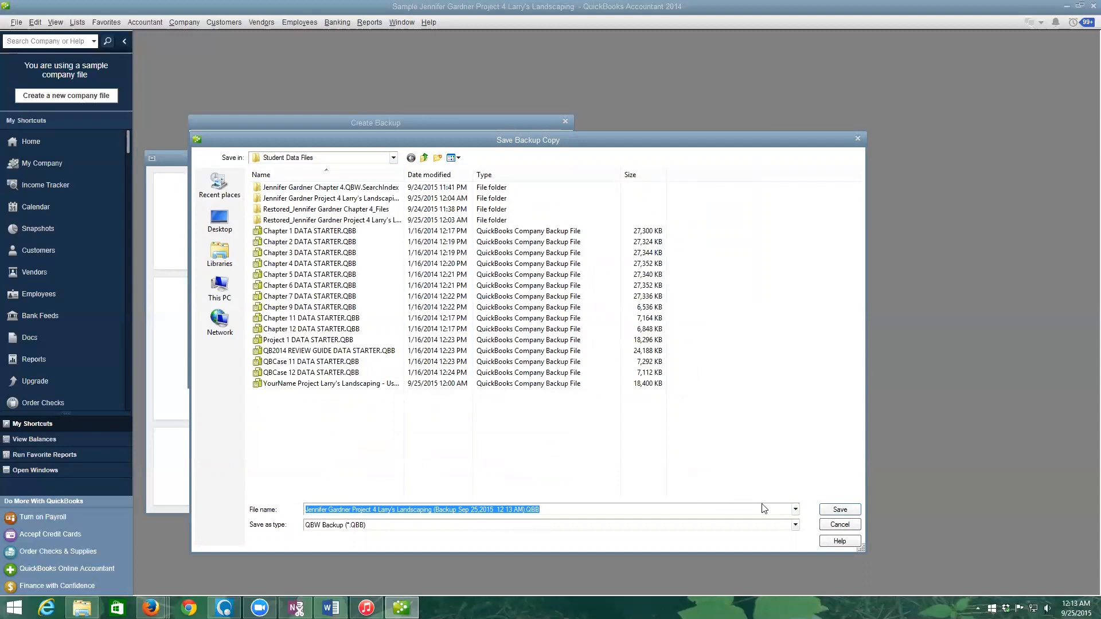
click(833, 510)
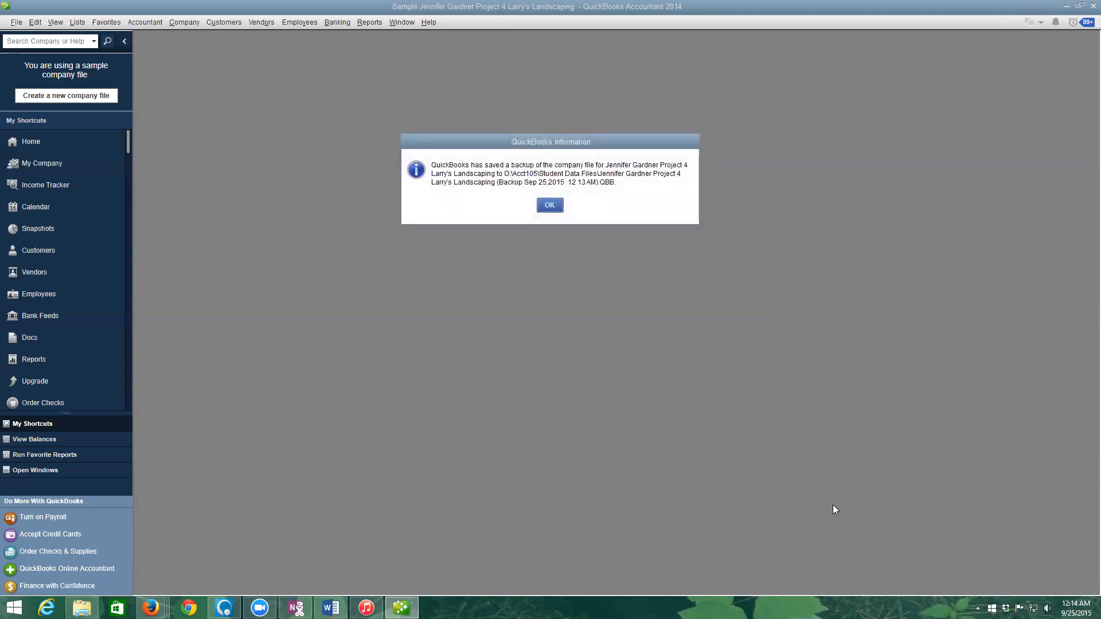
- Dismiss the backup-saved message and exit QuickBooks
click(549, 207)
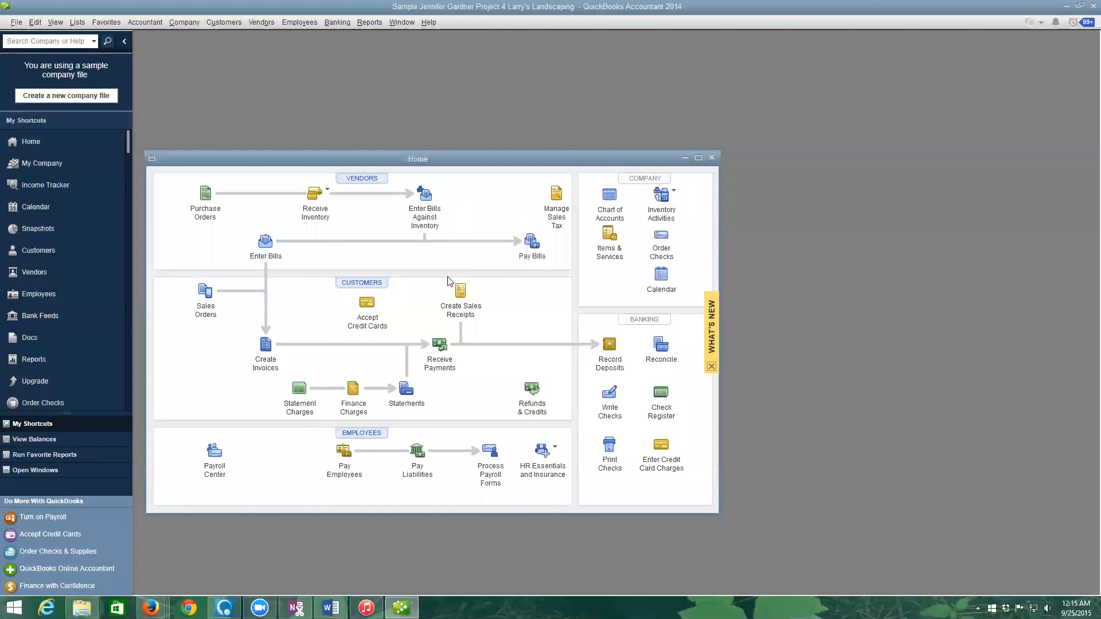
click(1092, 7)
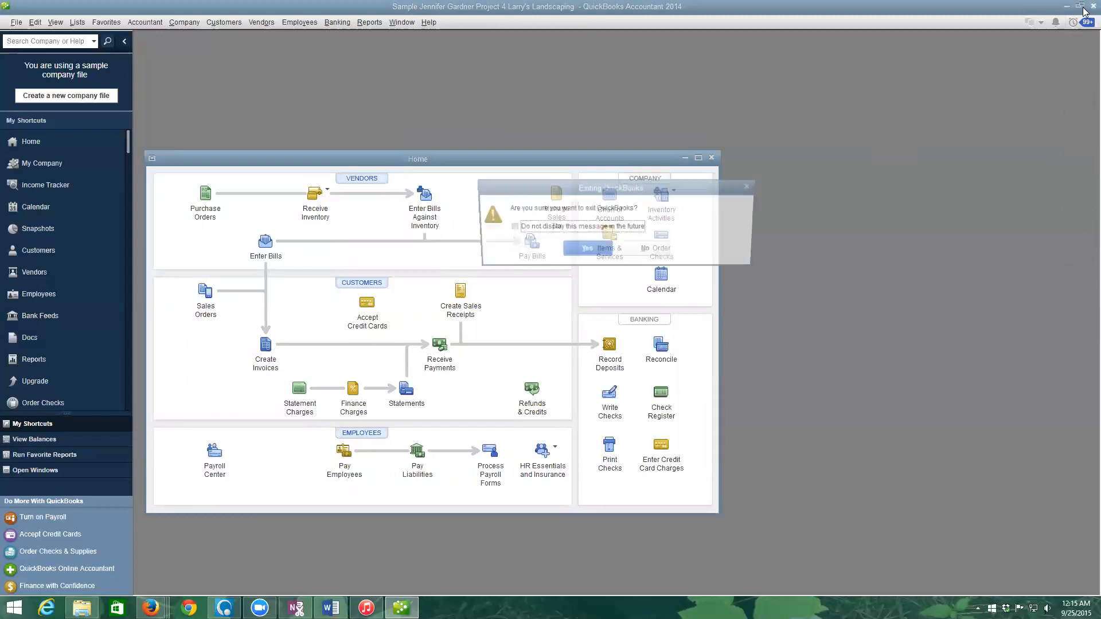
click(588, 251)
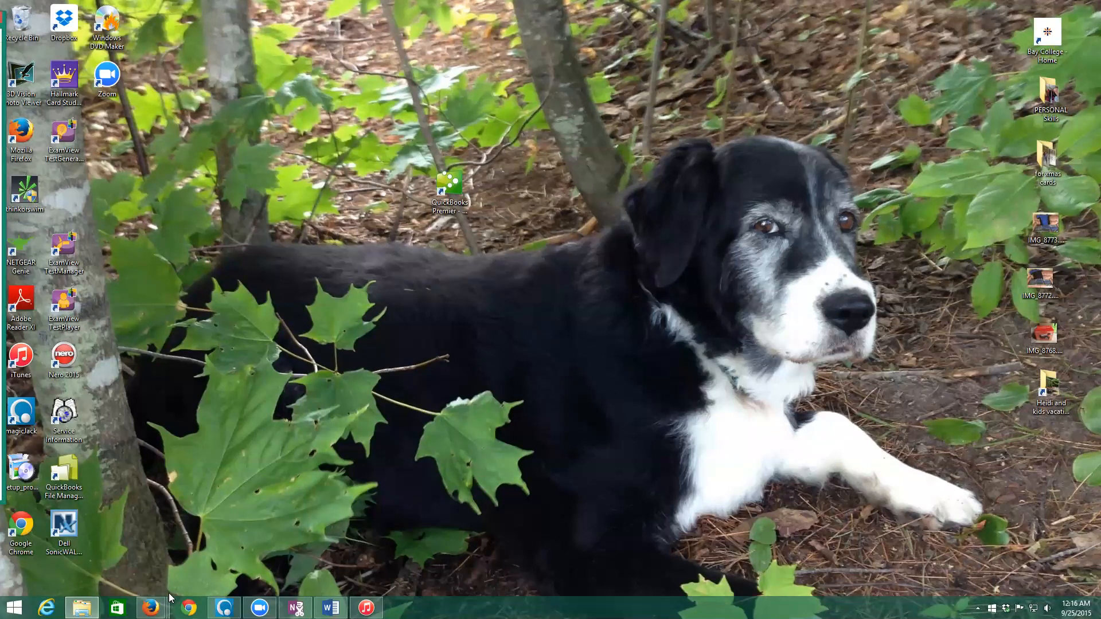
- Relaunch QuickBooks and choose to restore a backup copy in the Open or Restore Company wizard
double_click(453, 192)
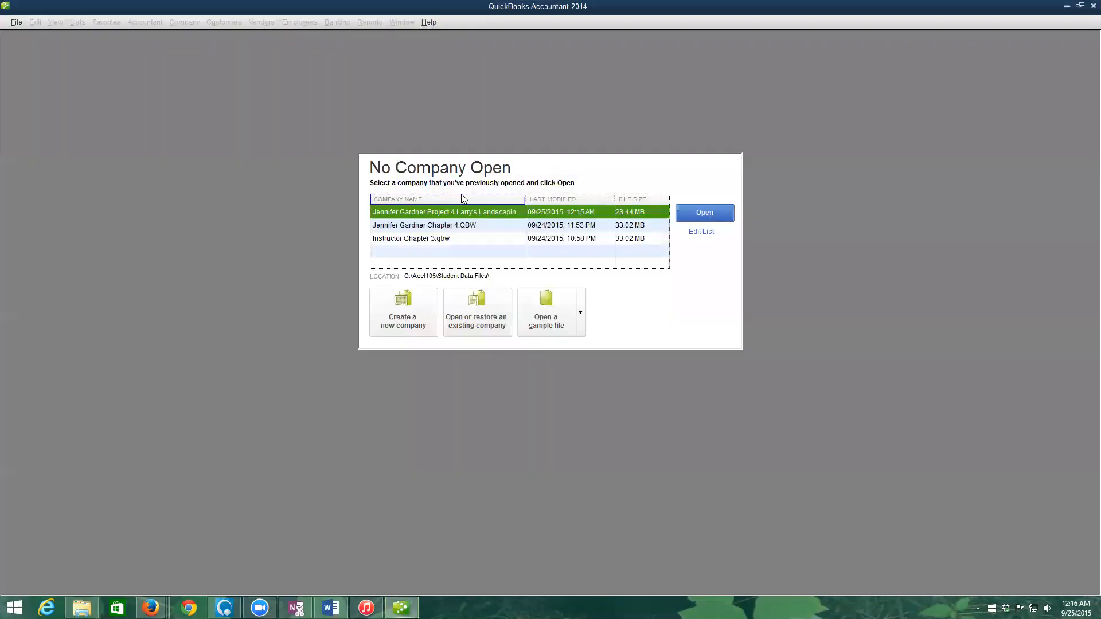
click(483, 323)
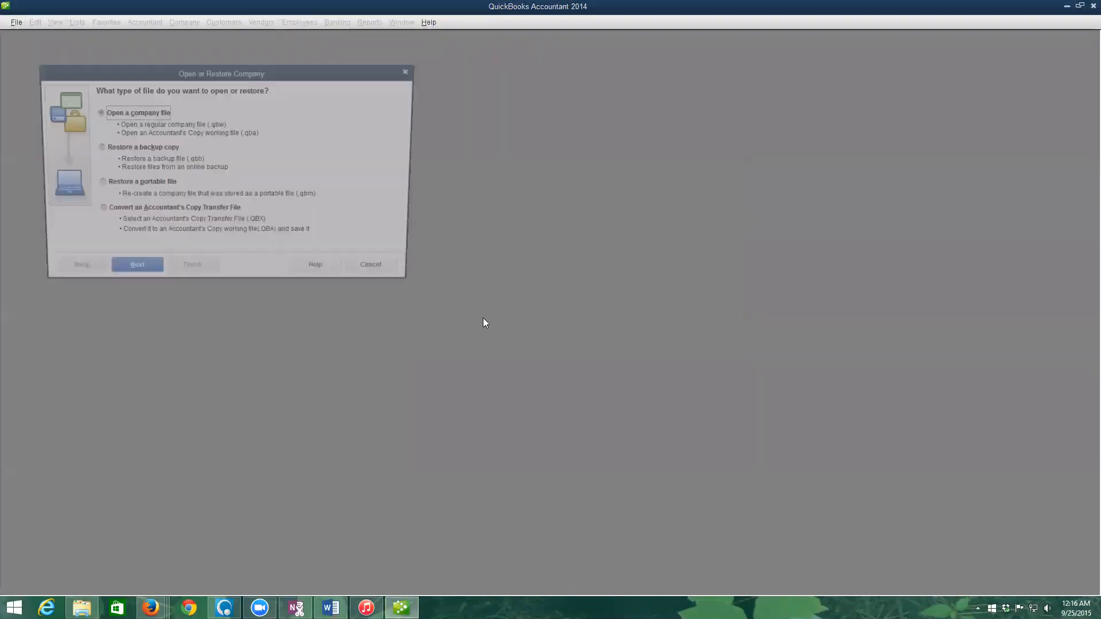
click(154, 148)
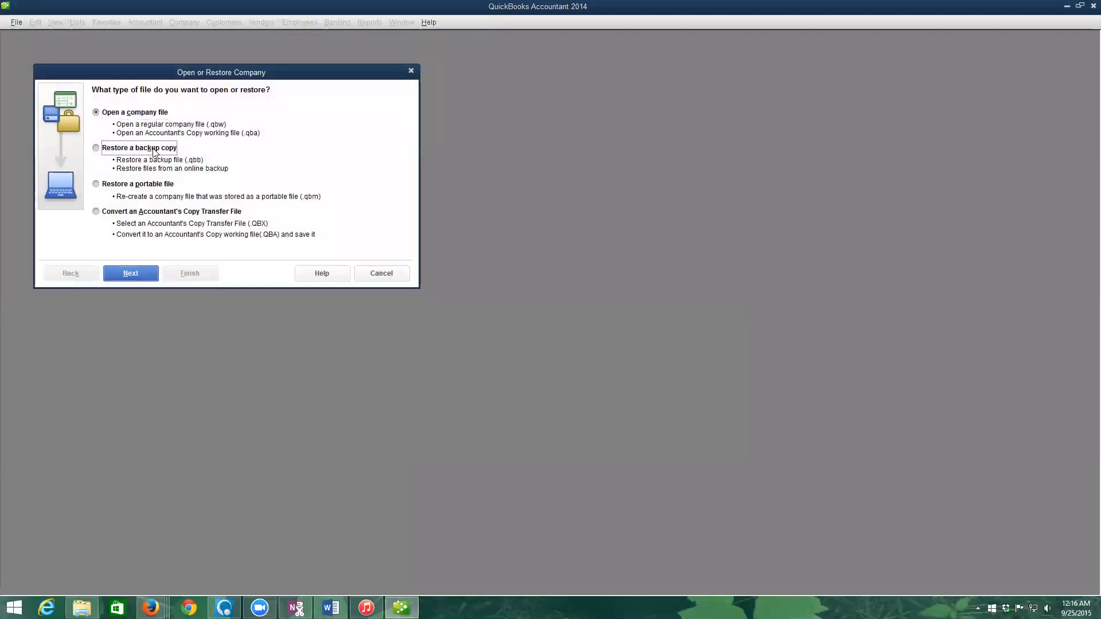
- Browse for a local backup file, widen the Name column, then cancel back to the wizard
click(139, 274)
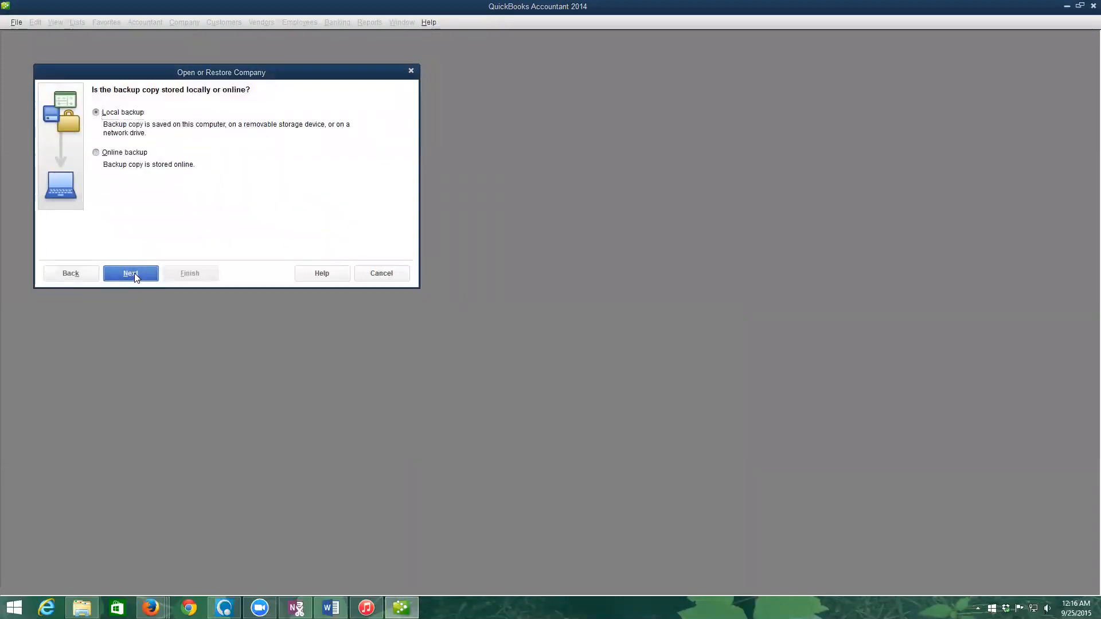
click(139, 275)
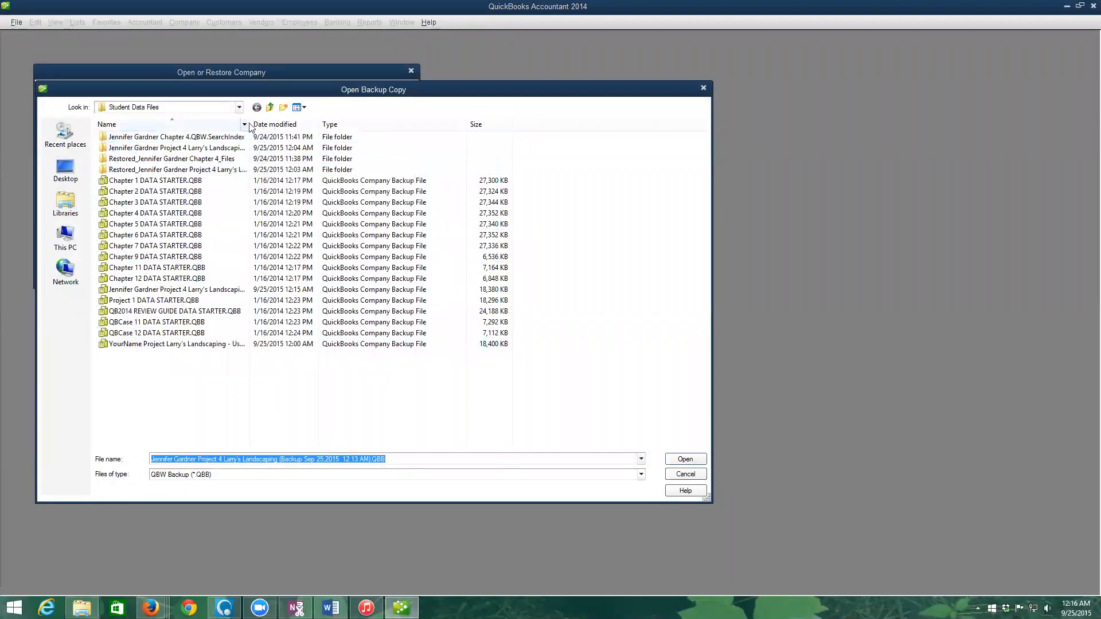
drag(250, 123, 391, 123)
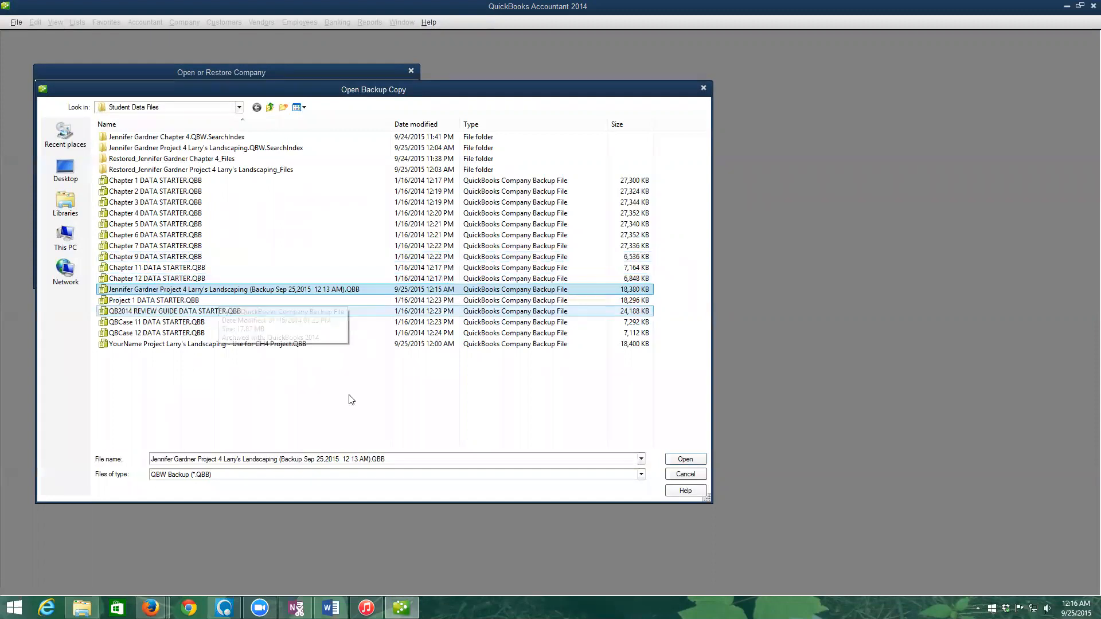
click(697, 479)
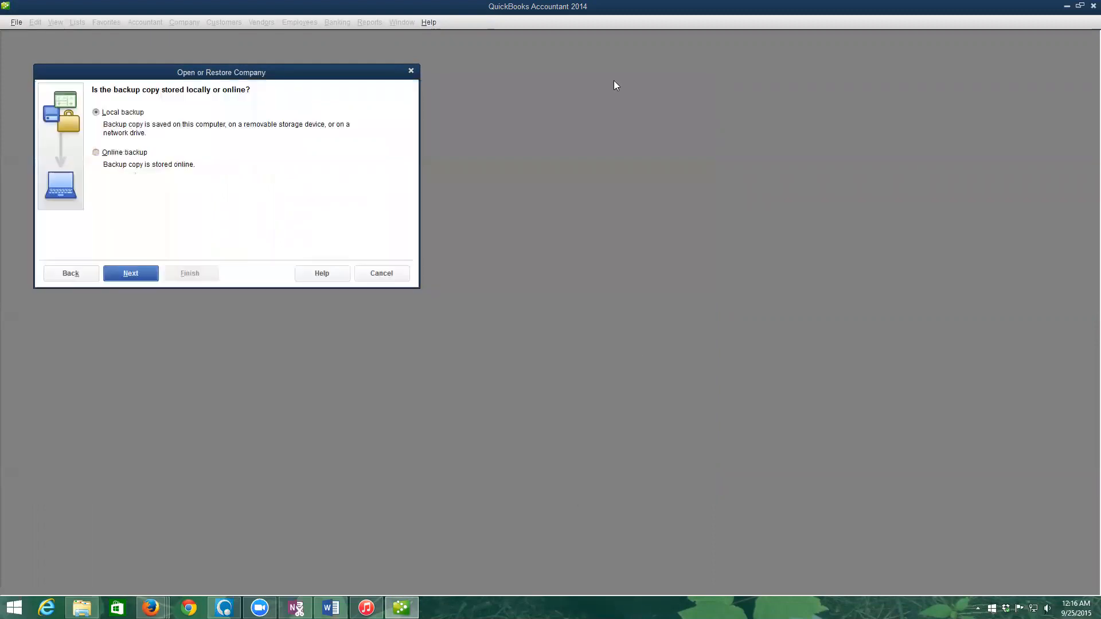